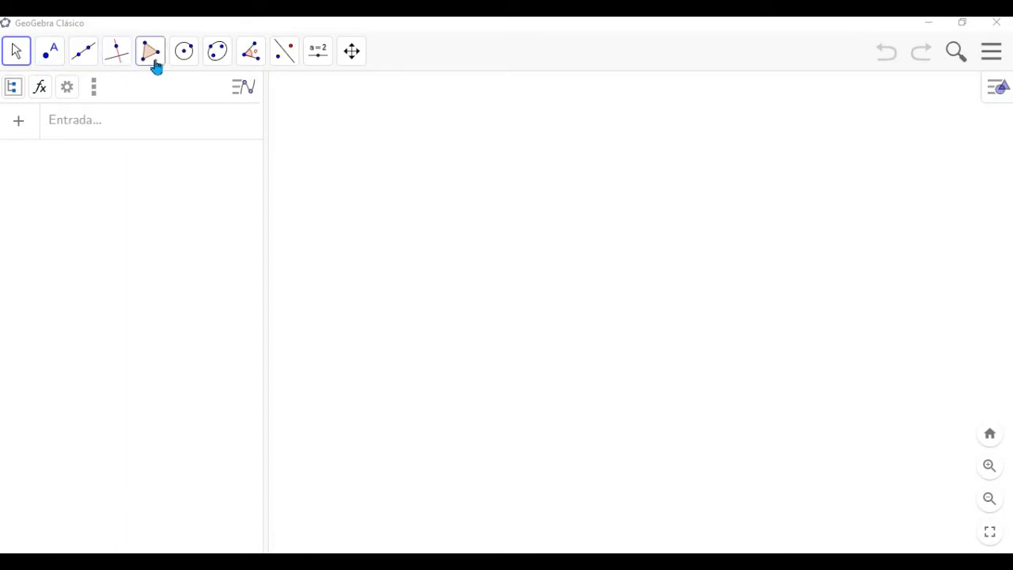
- Draw a triangle ABC with the Polygon tool, with vertices at about (0.92, 3.14), (1.08, -1.22) and (6.46, 0.86)
click(163, 68)
click(182, 103)
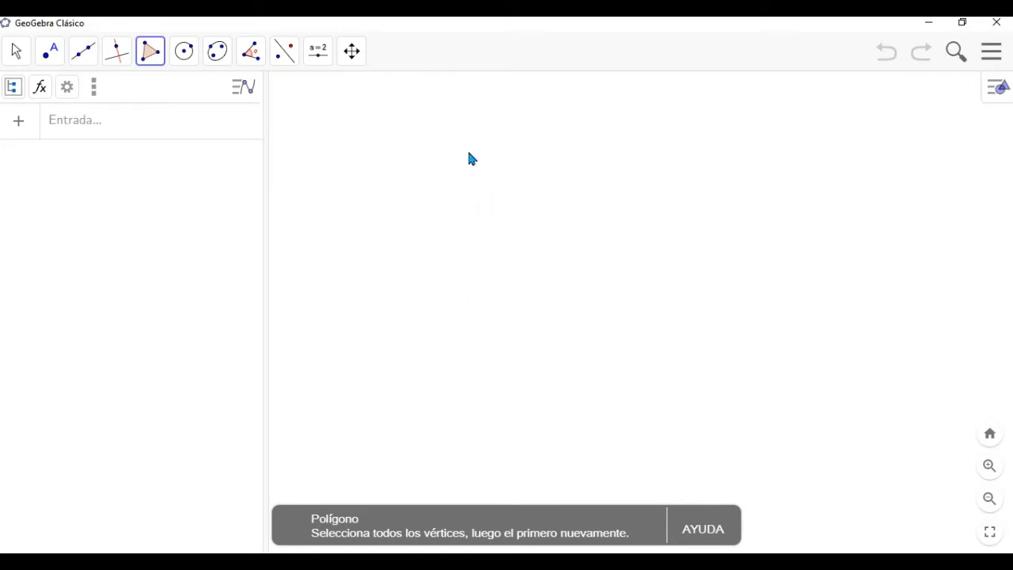
click(464, 190)
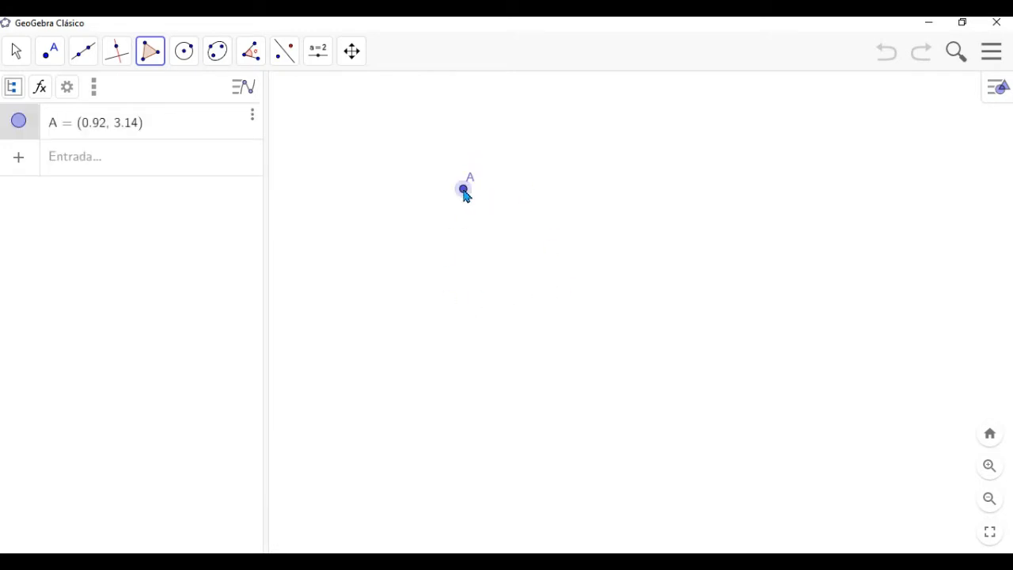
click(470, 353)
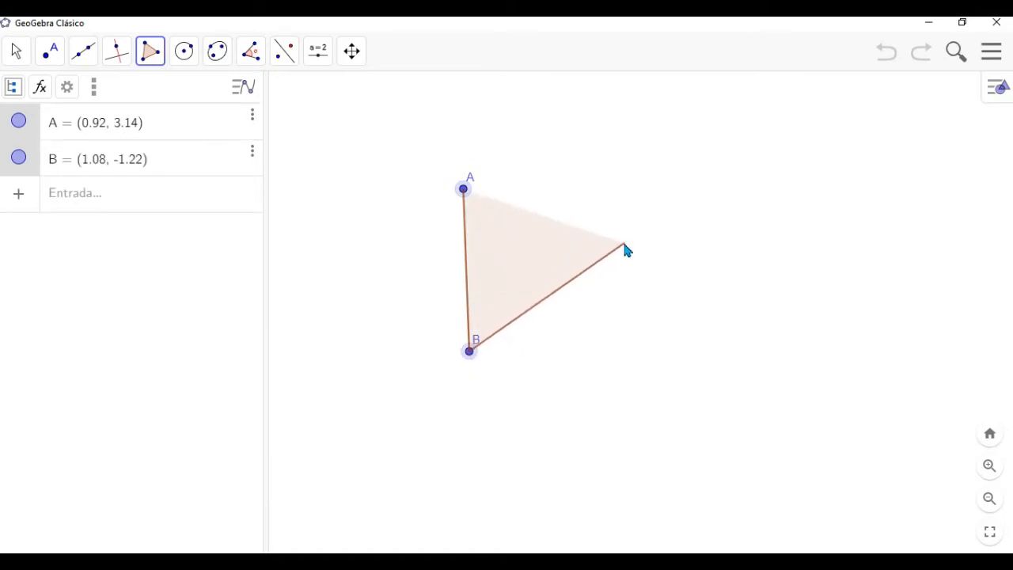
click(670, 275)
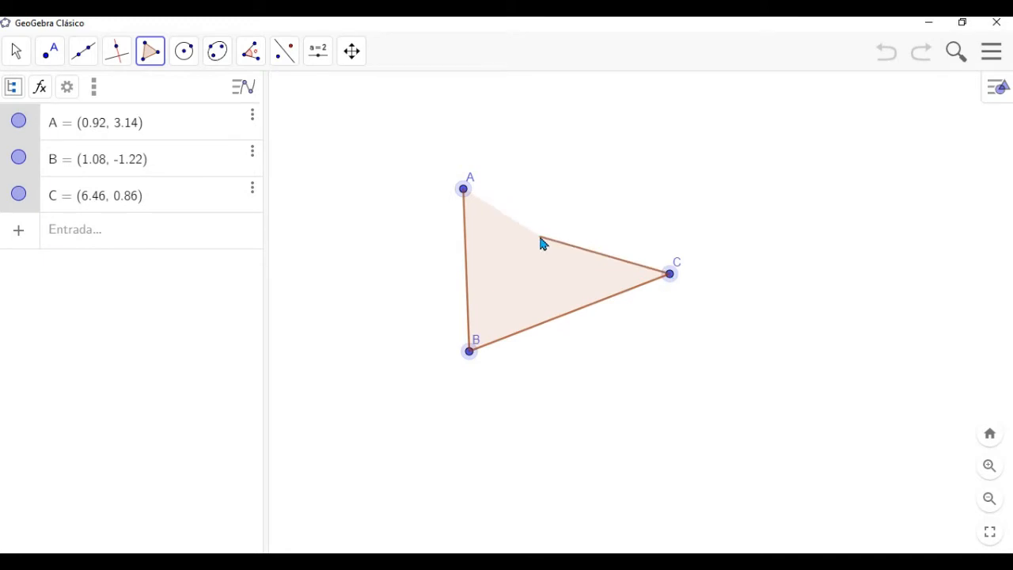
click(464, 191)
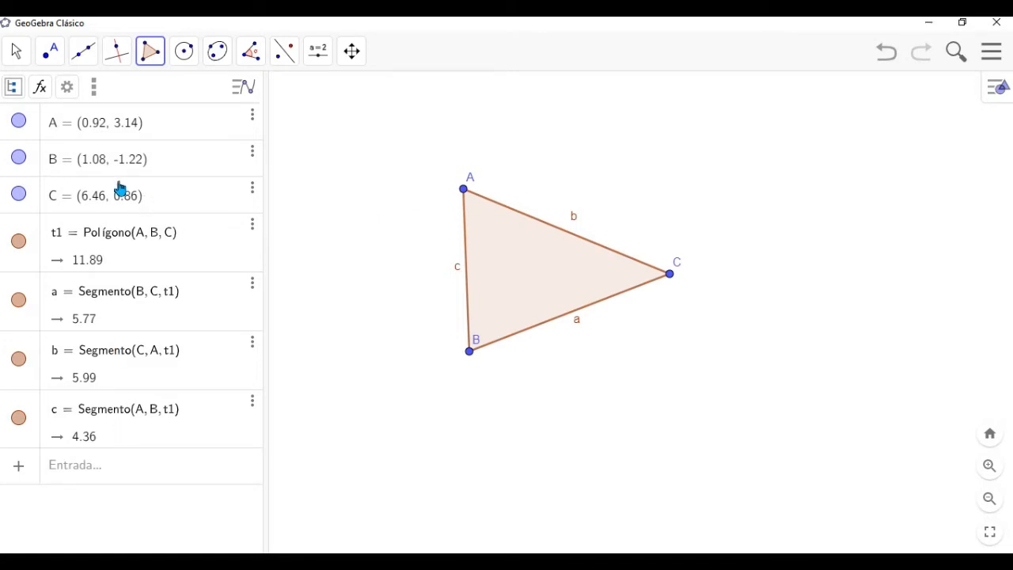
- Sort the algebra list by object type (Tipo de objeto) and collapse the Punto group
click(14, 91)
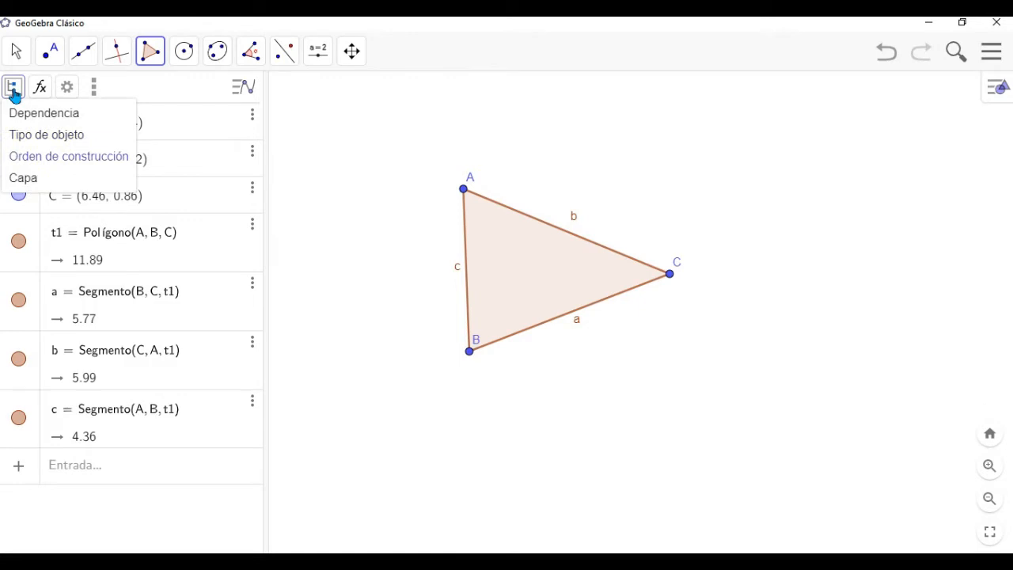
click(23, 135)
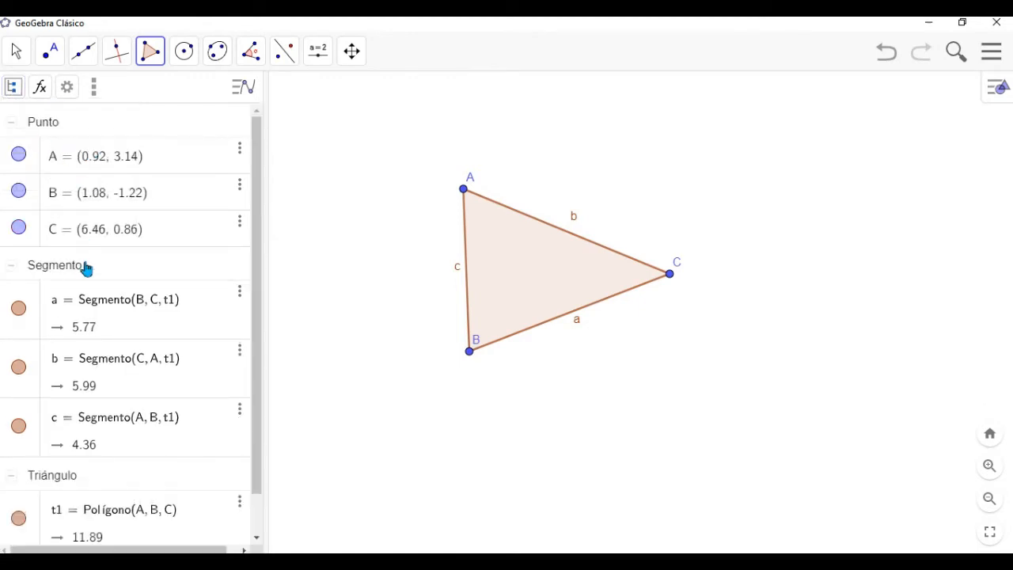
click(12, 123)
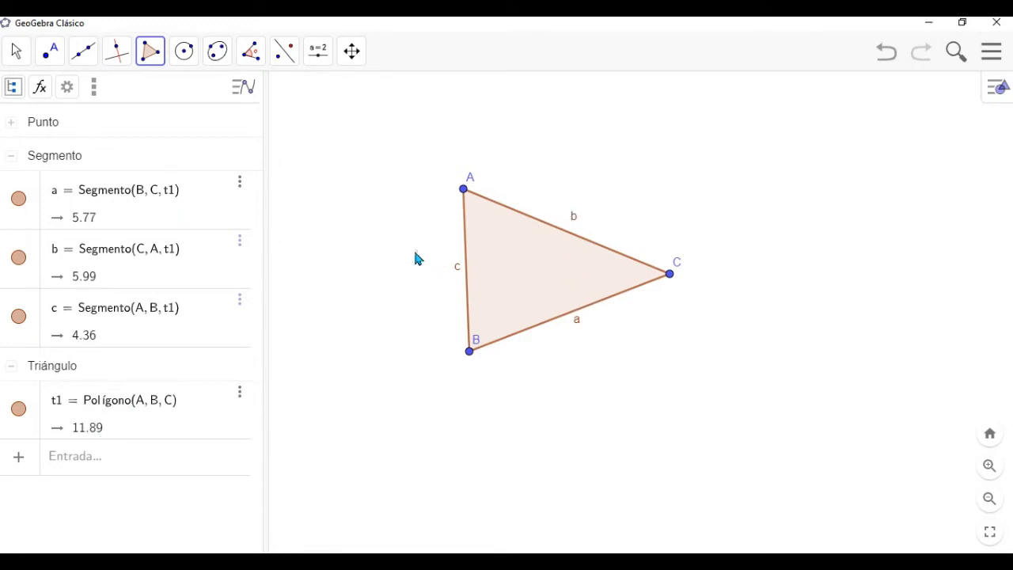
- Hide the label of side a (segment BC) in its properties
click(240, 190)
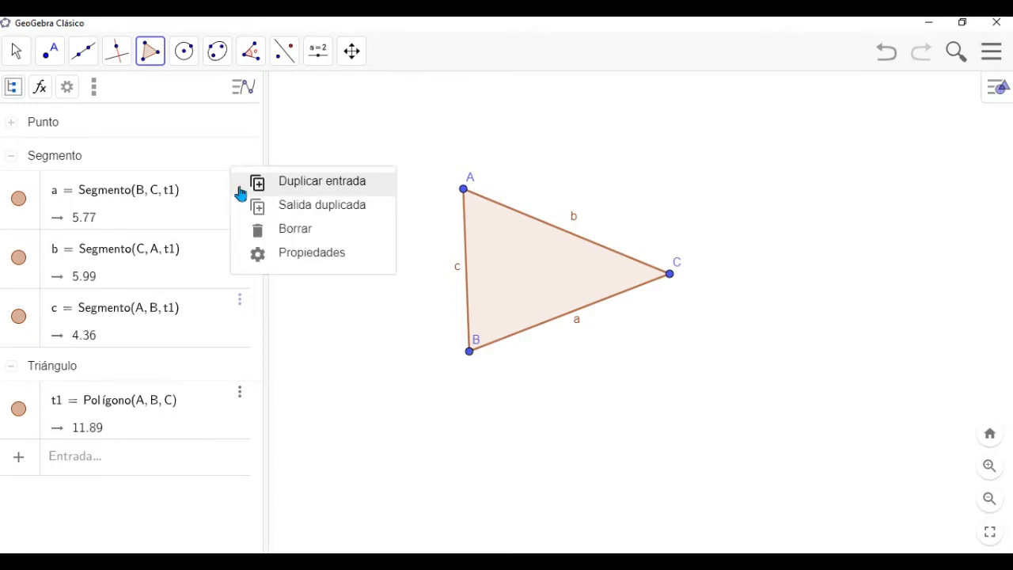
click(298, 259)
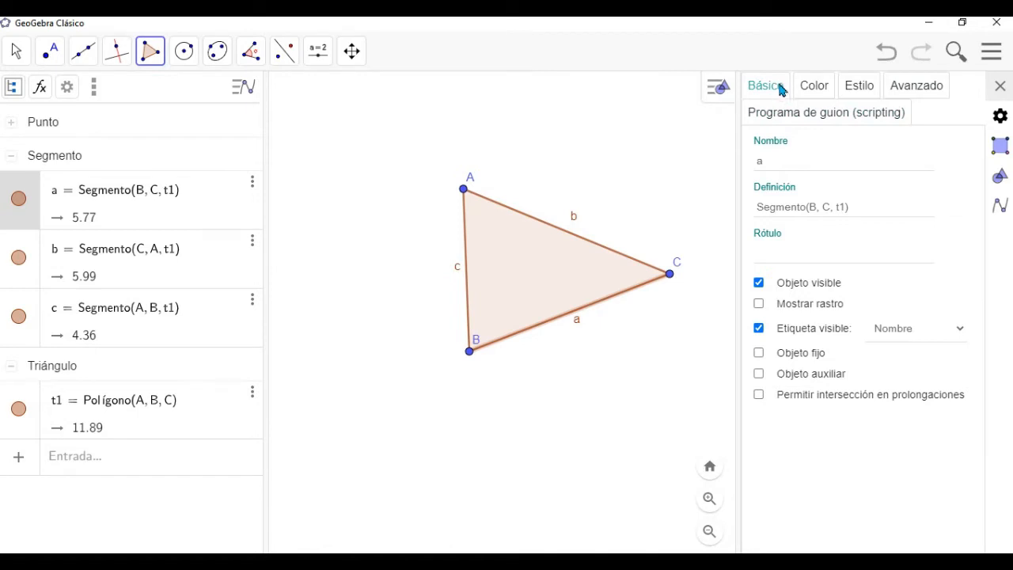
click(759, 330)
click(759, 331)
click(759, 331)
click(758, 329)
click(759, 329)
- Hide the labels of sides b and c of the triangle and close the properties
click(151, 261)
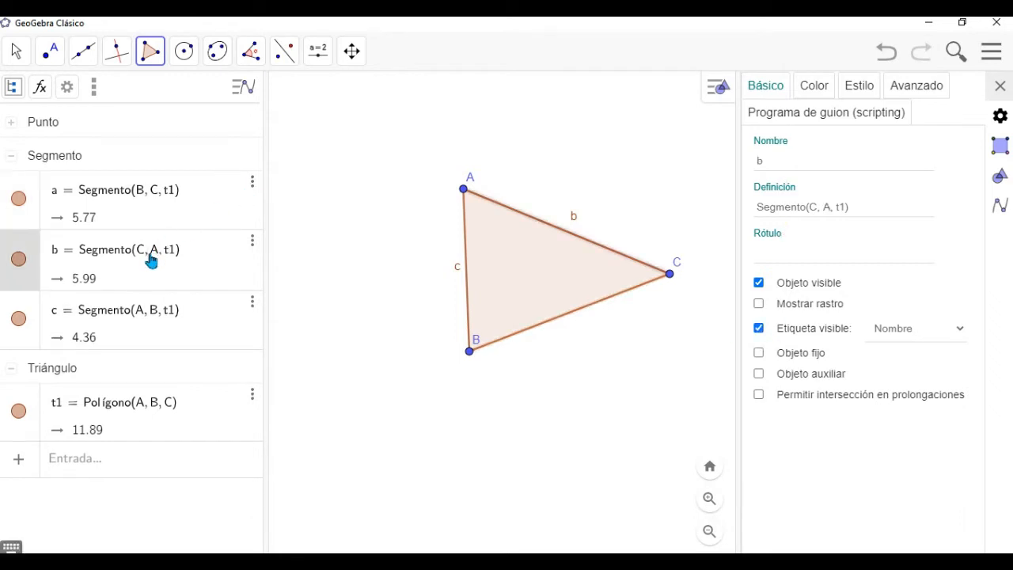
click(758, 329)
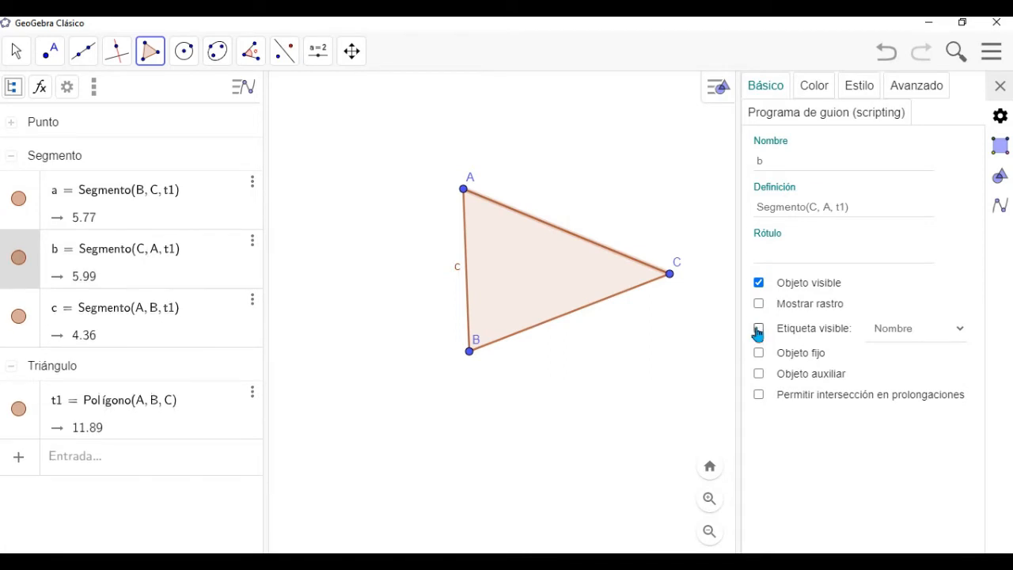
click(100, 324)
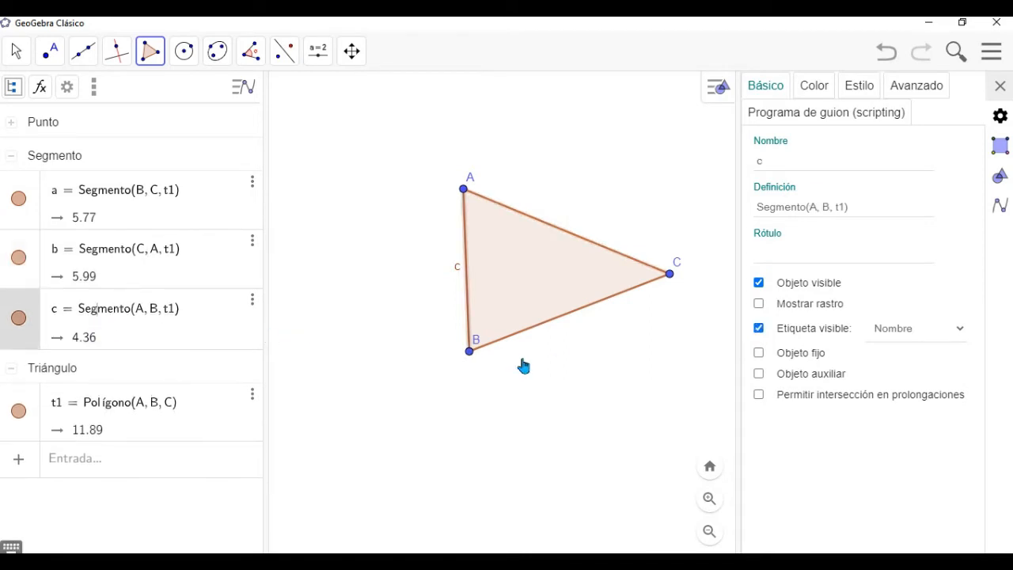
click(758, 329)
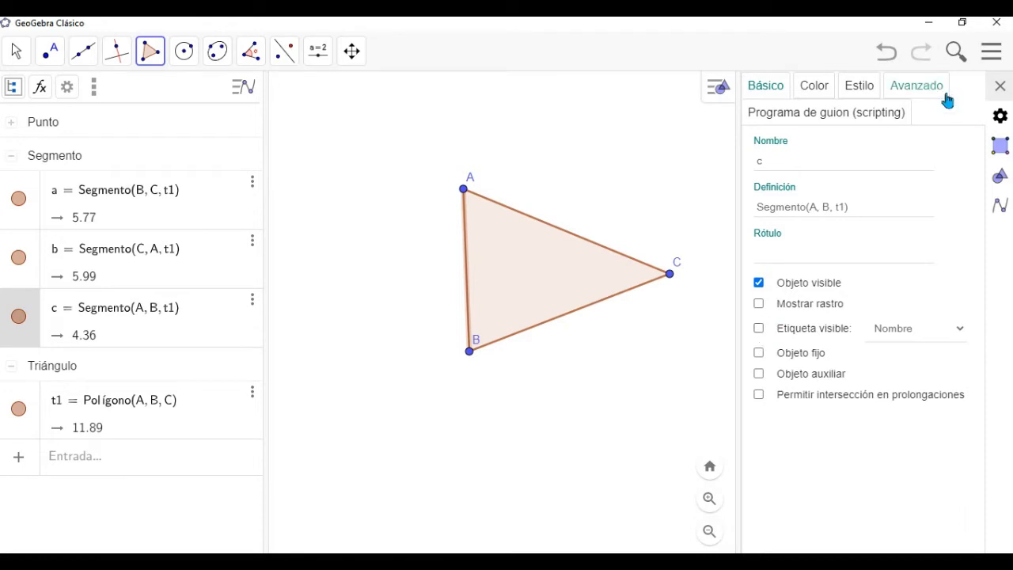
click(999, 86)
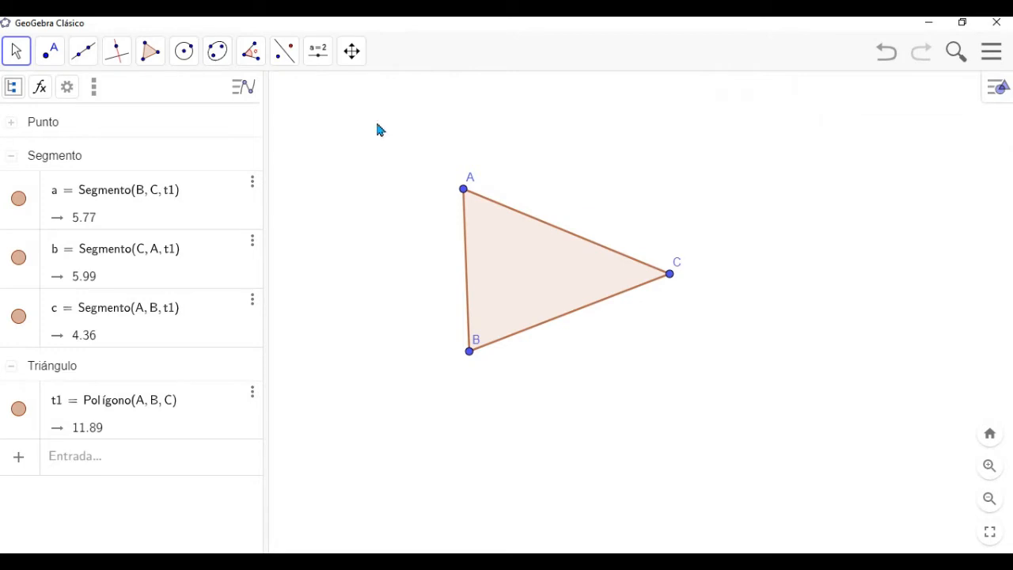
- Construct the midpoints of sides AB, CA and BC with the Midpoint or Center tool
click(55, 62)
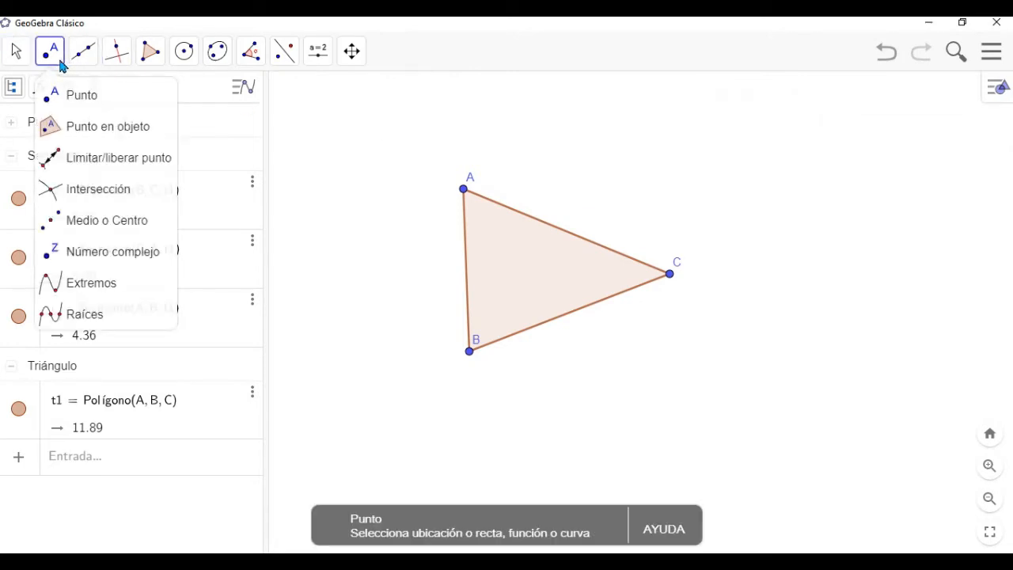
click(155, 229)
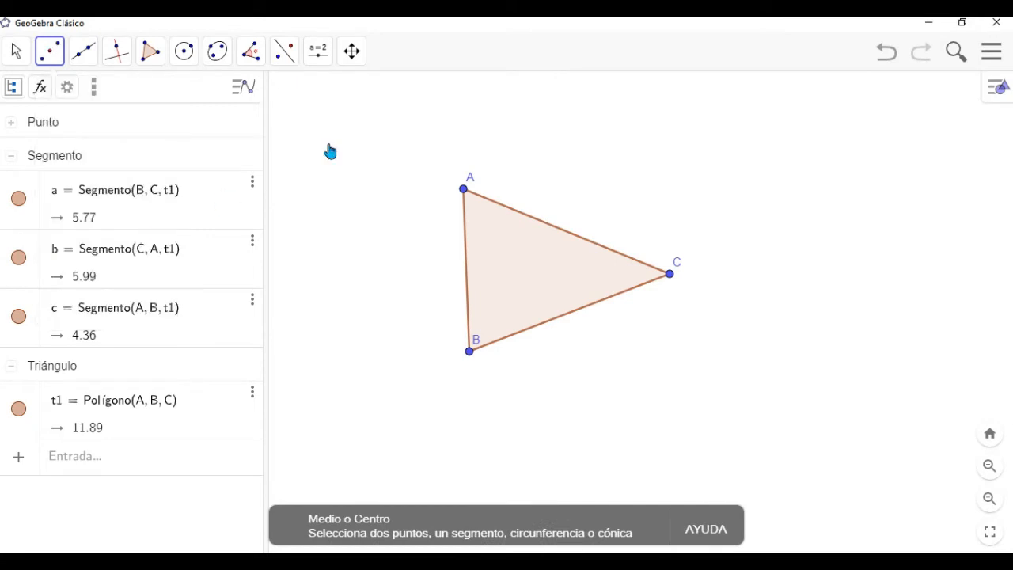
click(464, 191)
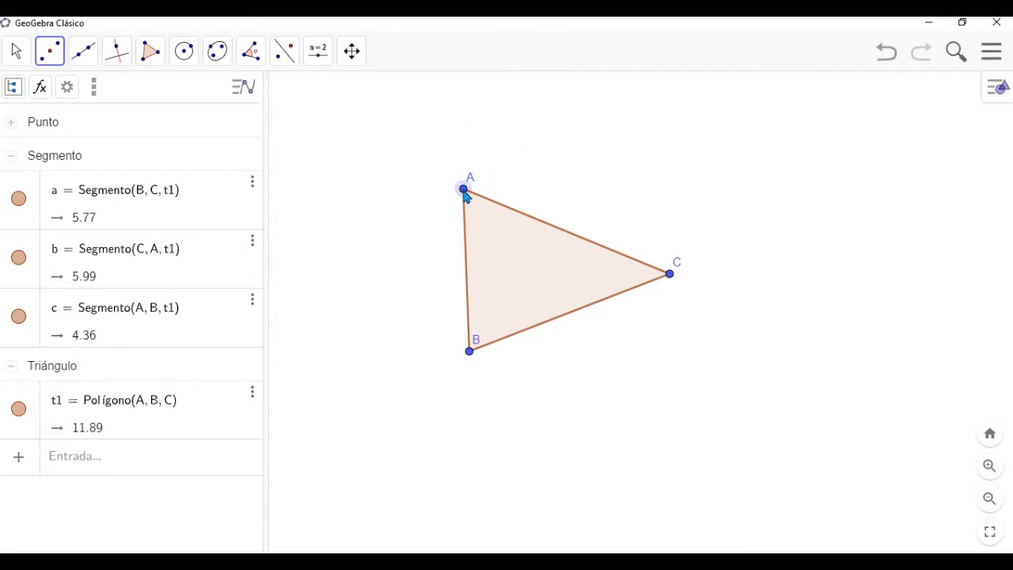
click(471, 353)
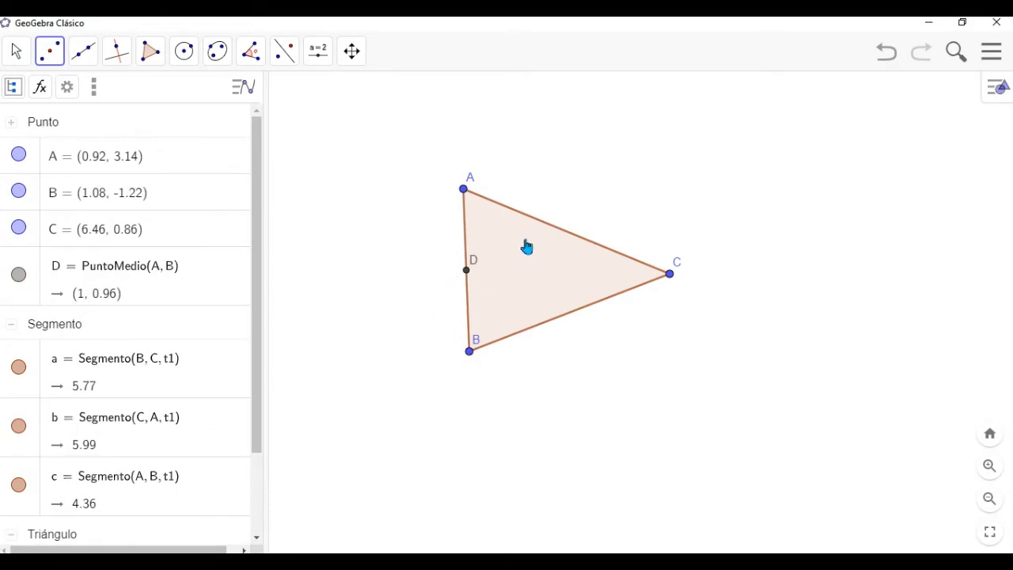
click(633, 265)
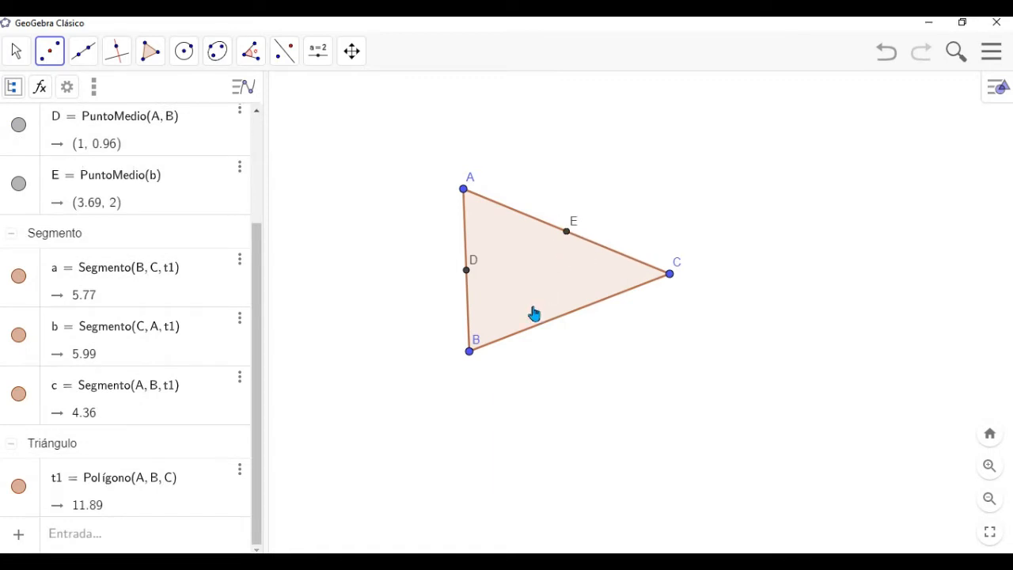
click(525, 337)
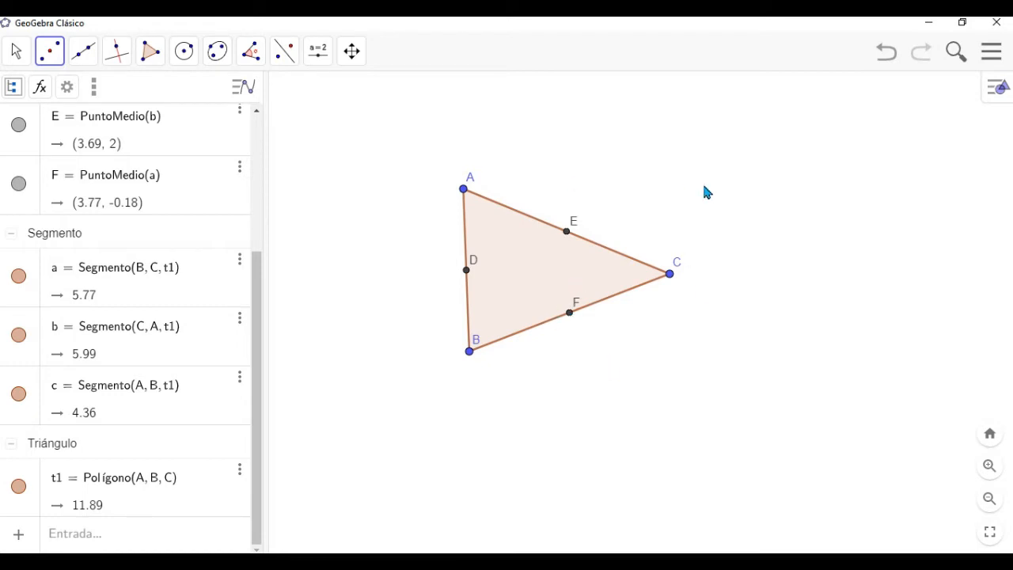
- Open the rename dialog for the midpoint of side BC and keep the name F
right_click(571, 317)
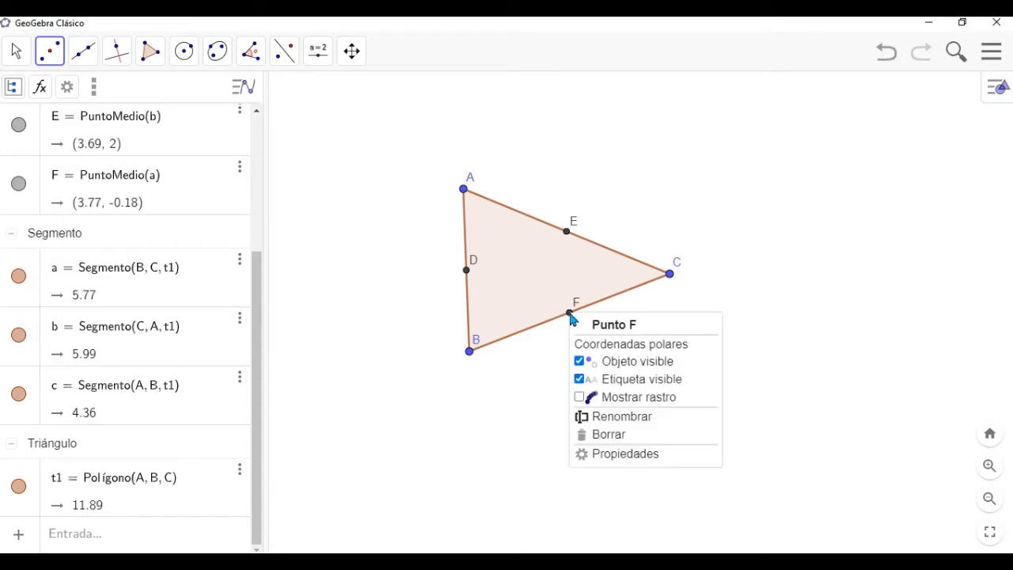
click(614, 422)
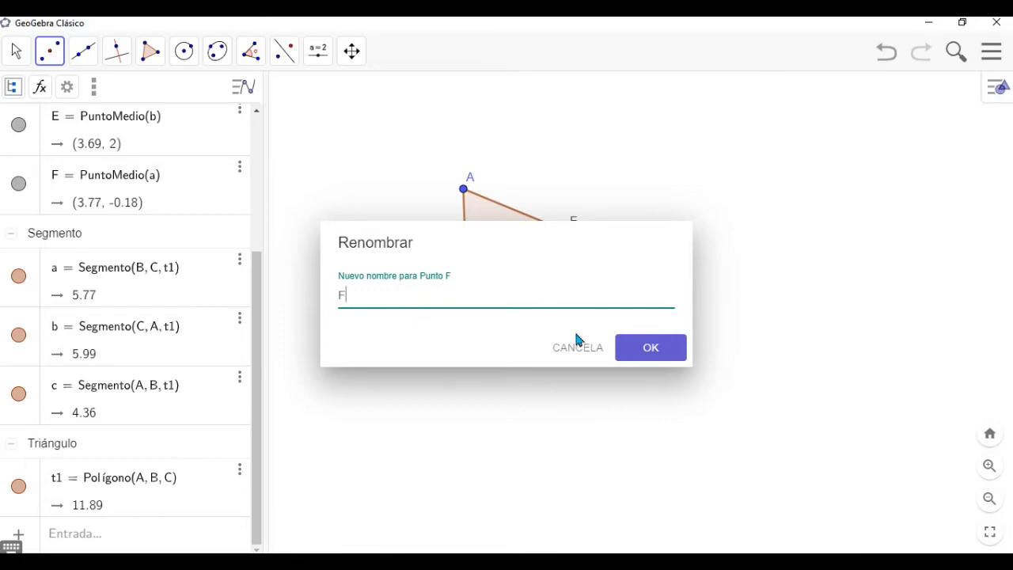
click(649, 349)
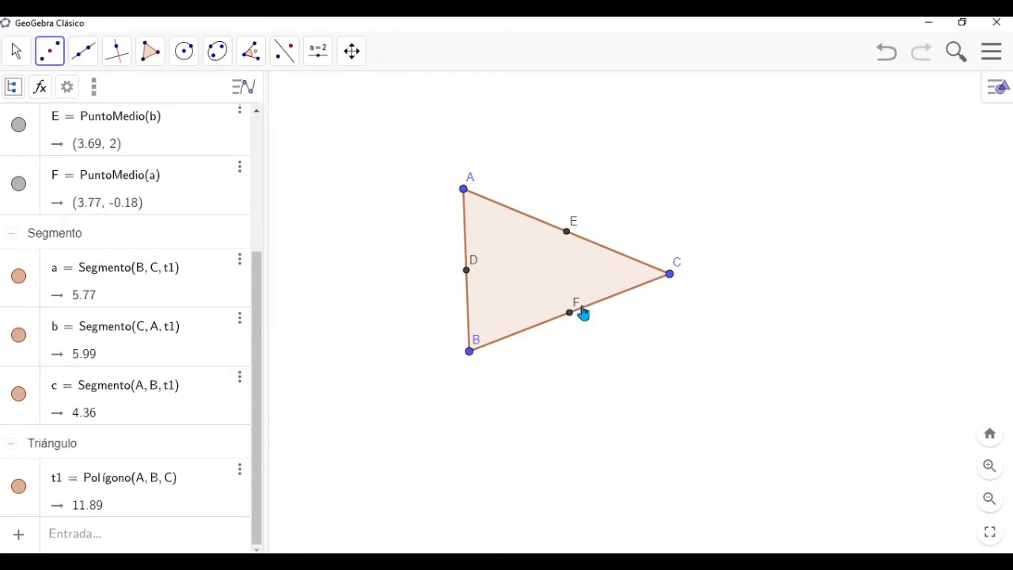
- Draw the three medians of the triangle as segments from A to F, C to D and B to E
click(84, 52)
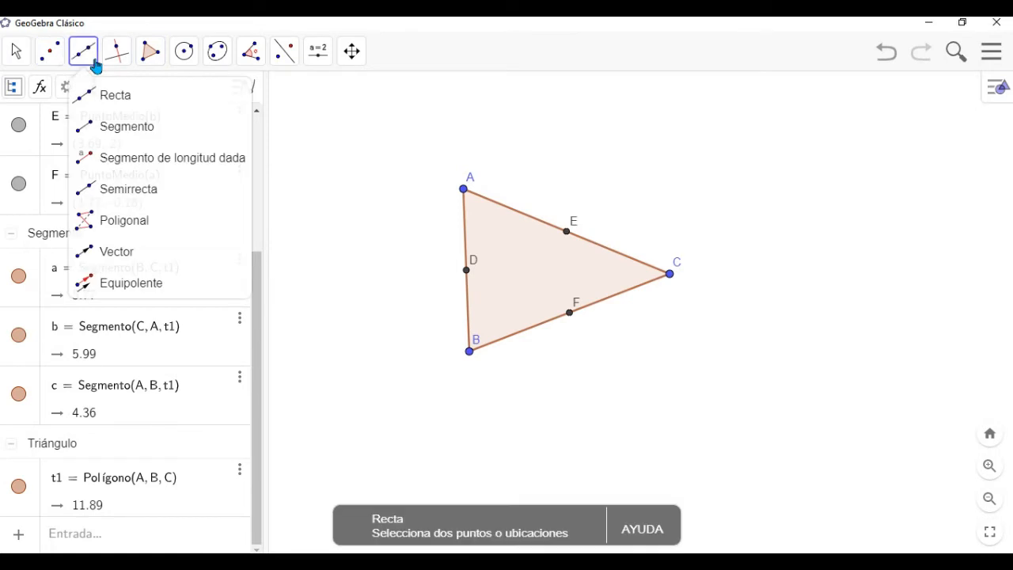
click(174, 135)
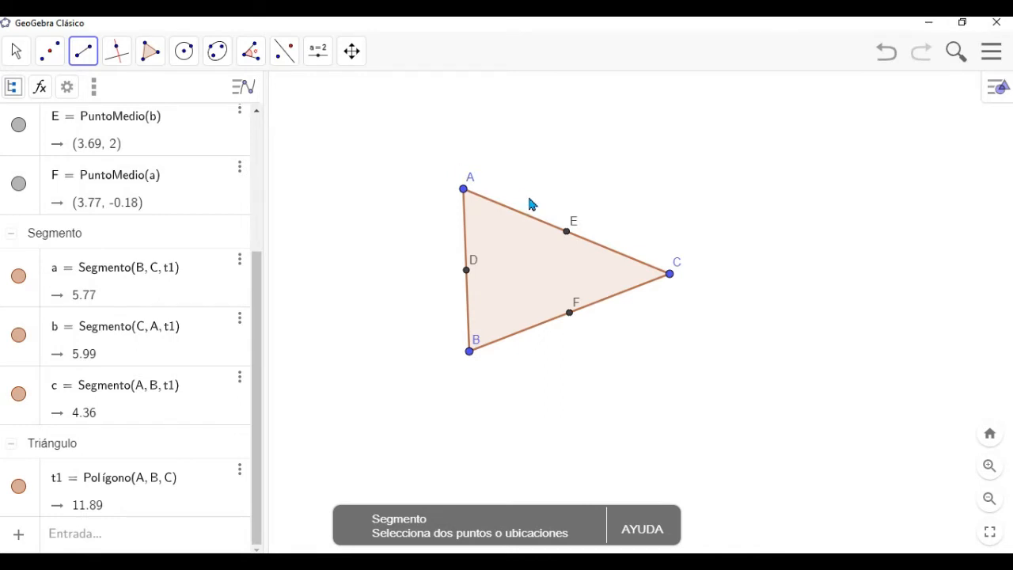
click(465, 190)
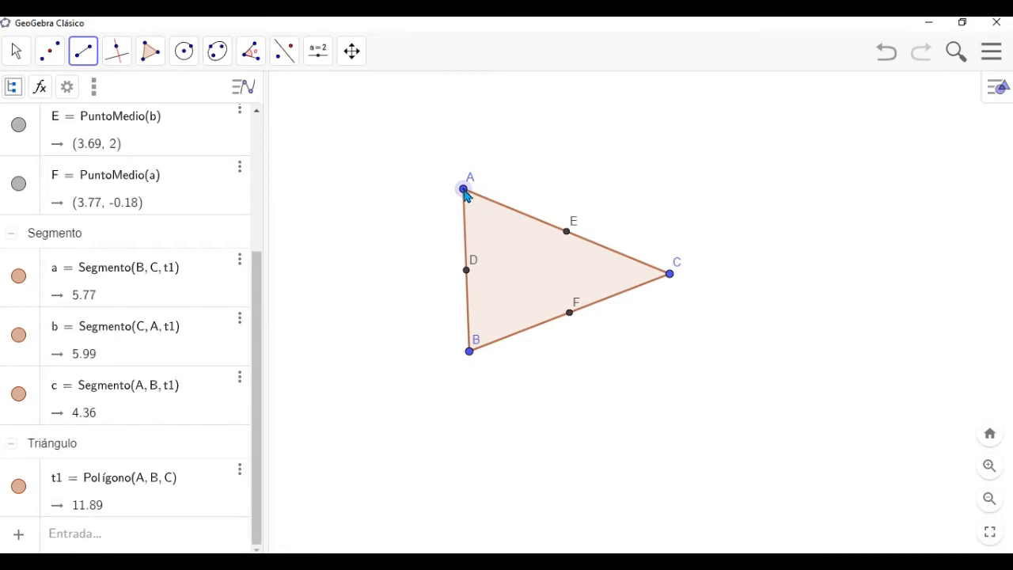
click(572, 320)
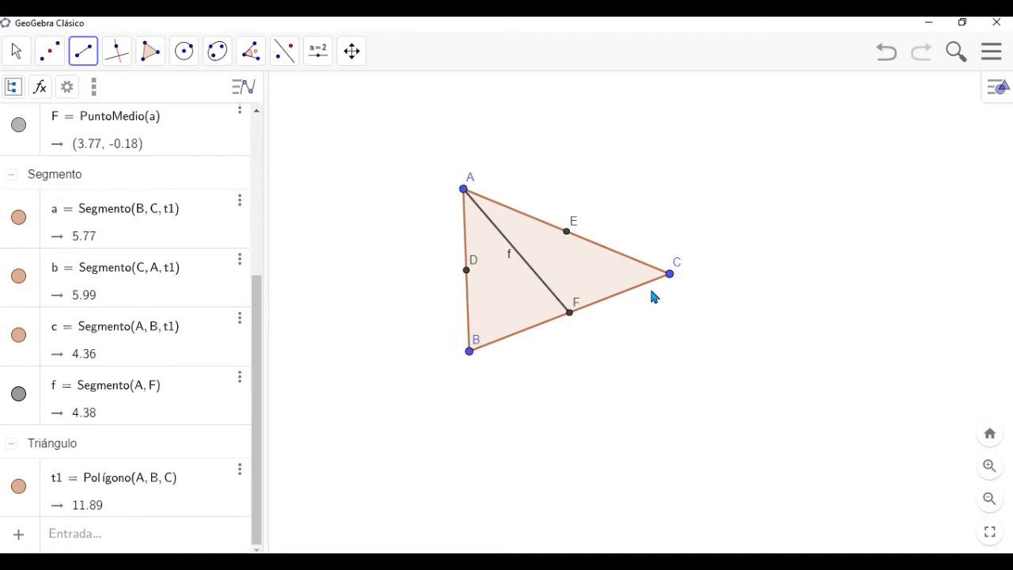
click(669, 278)
click(474, 277)
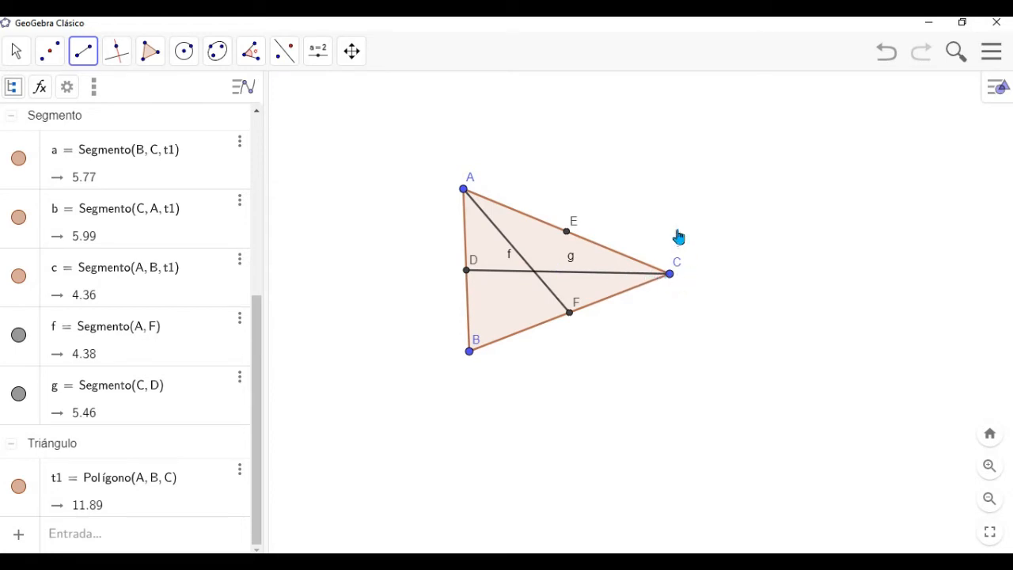
click(470, 351)
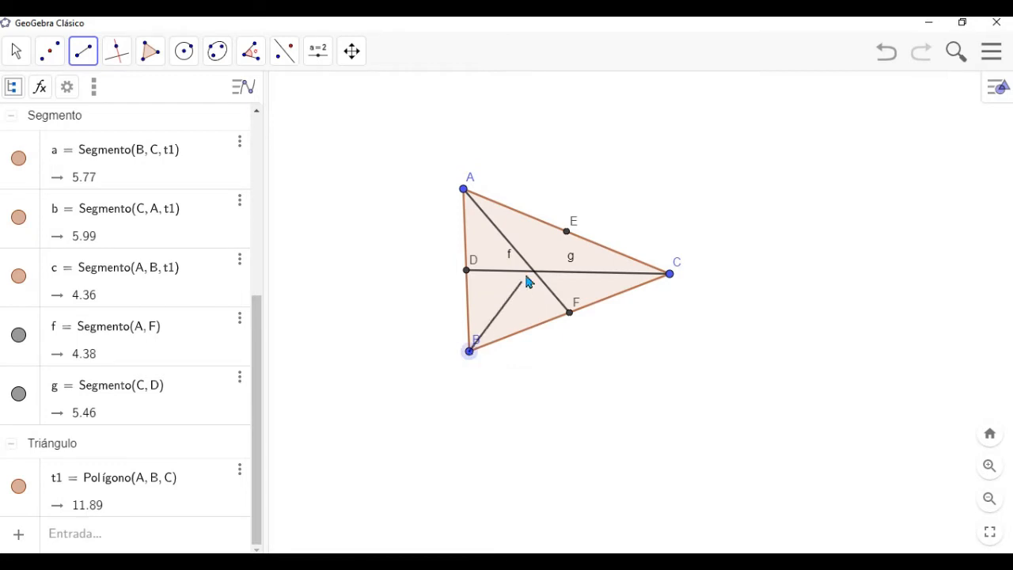
click(566, 233)
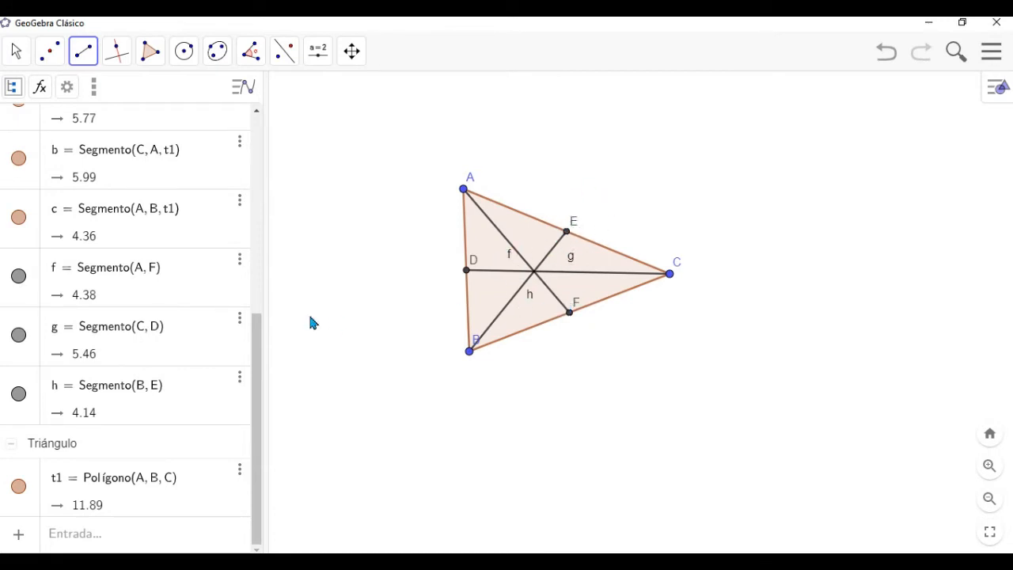
- Hide the labels of the three medians CD, AF and BE
right_click(606, 278)
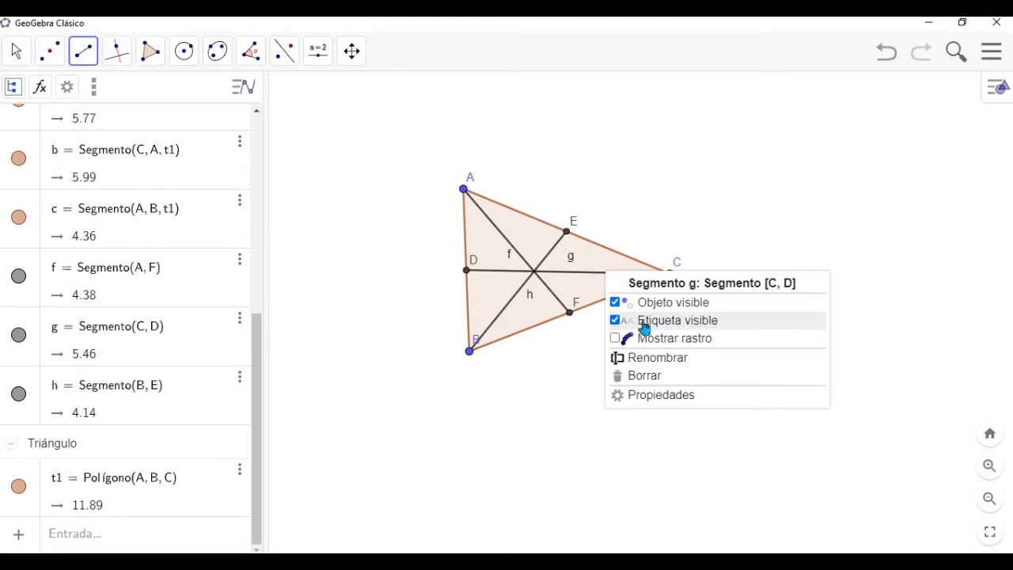
click(617, 322)
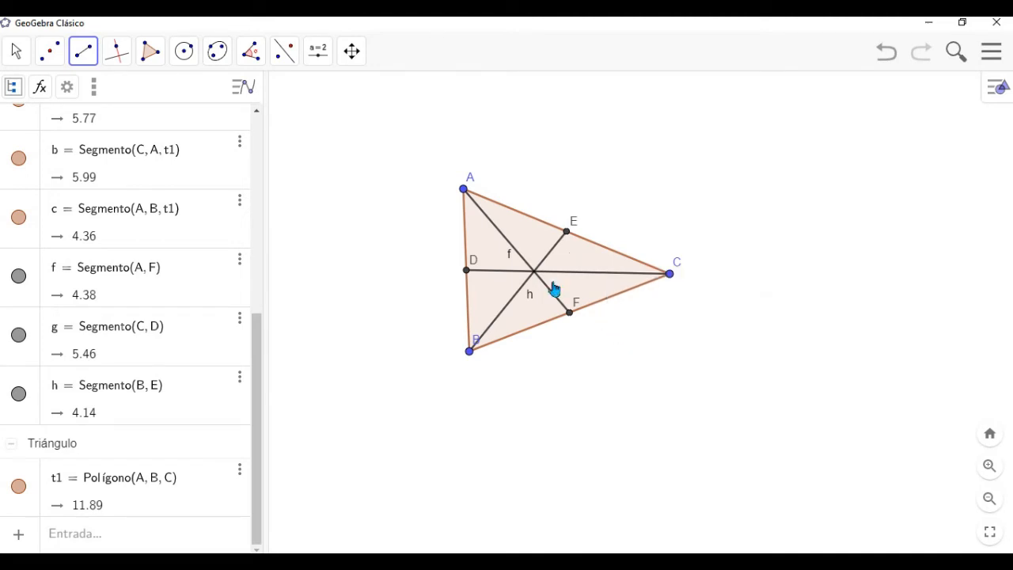
right_click(515, 256)
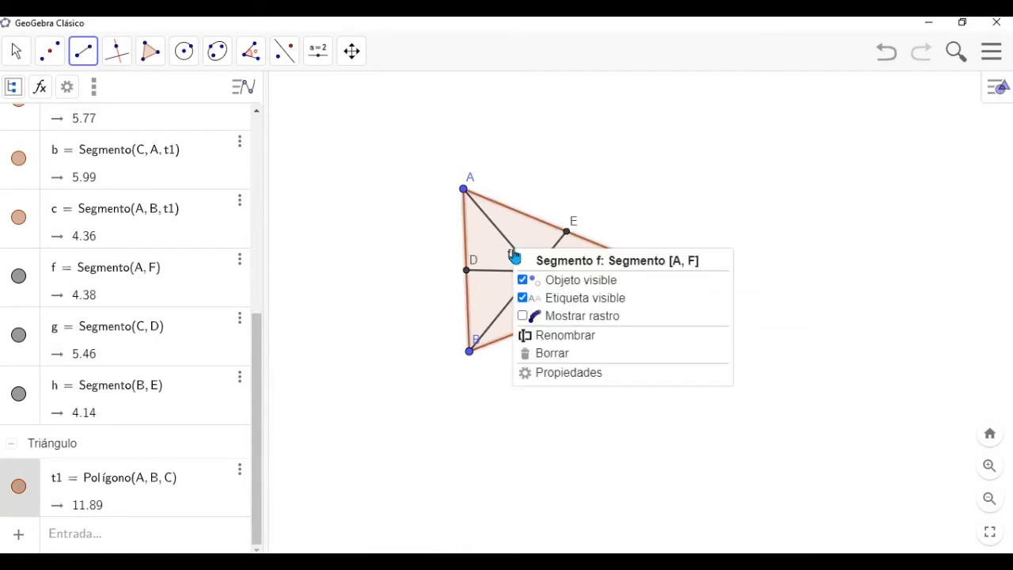
click(527, 299)
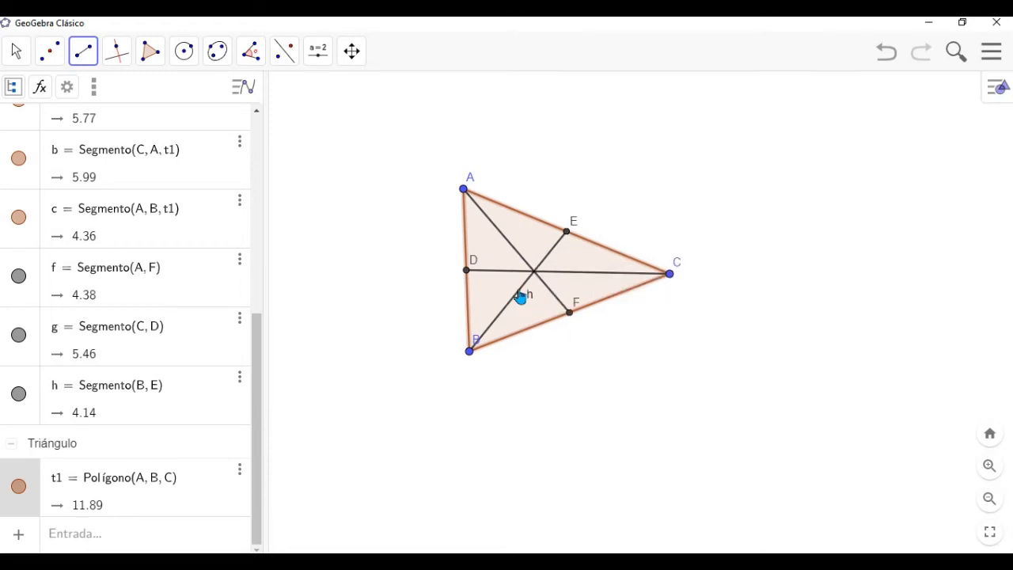
right_click(521, 298)
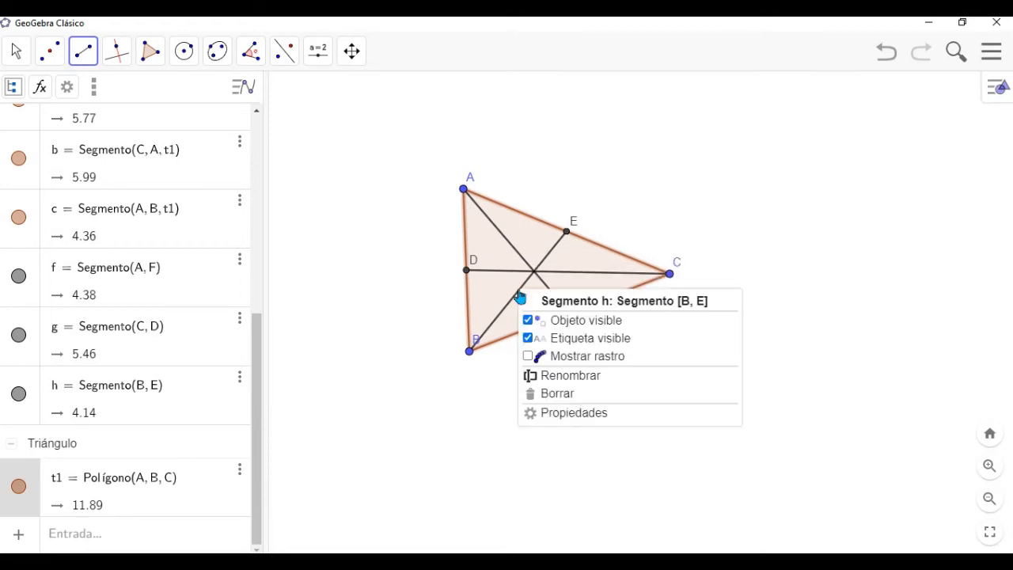
click(528, 339)
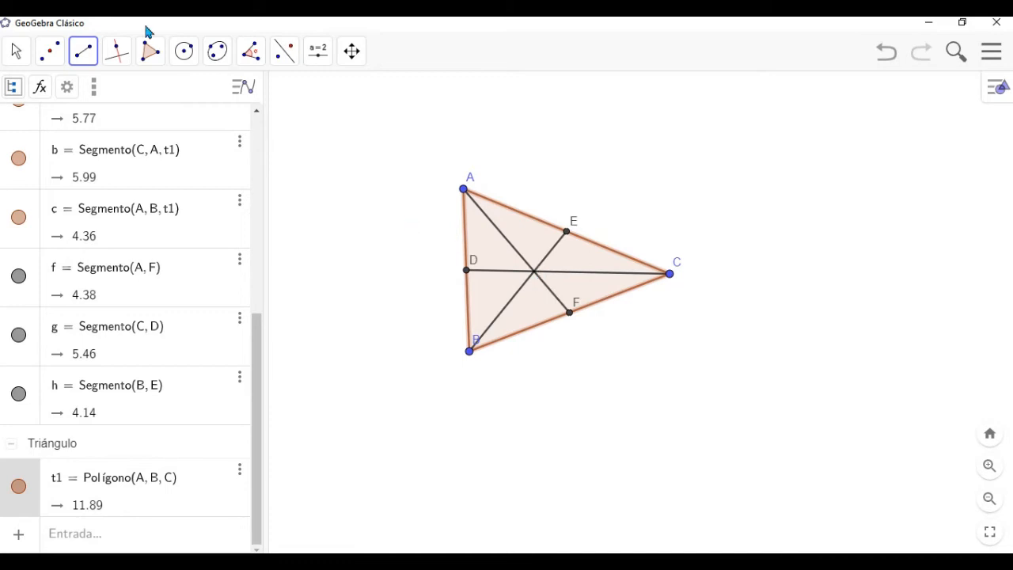
- Construct the intersection point of medians CD and BE with the Intersection tool
click(59, 68)
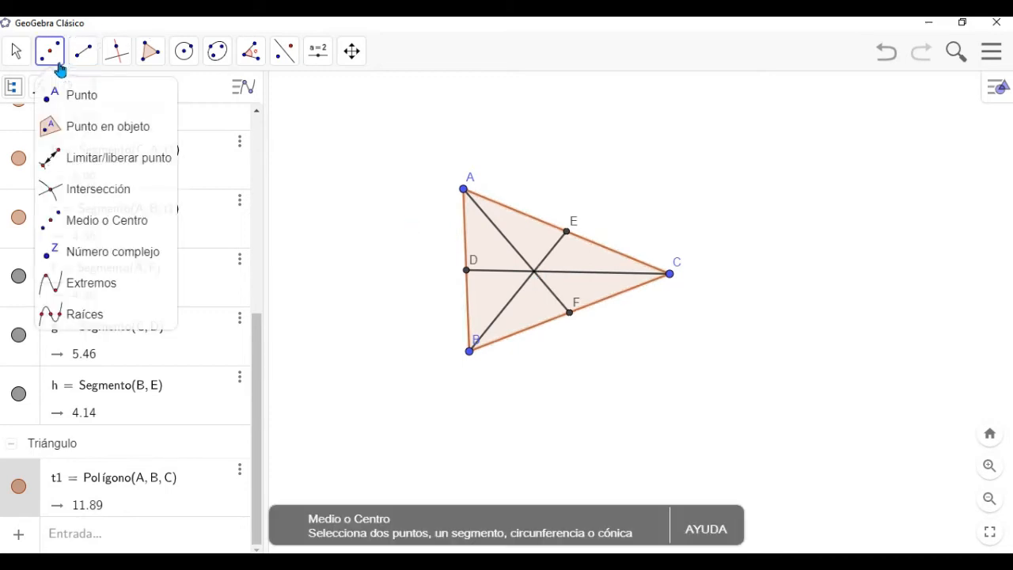
click(133, 196)
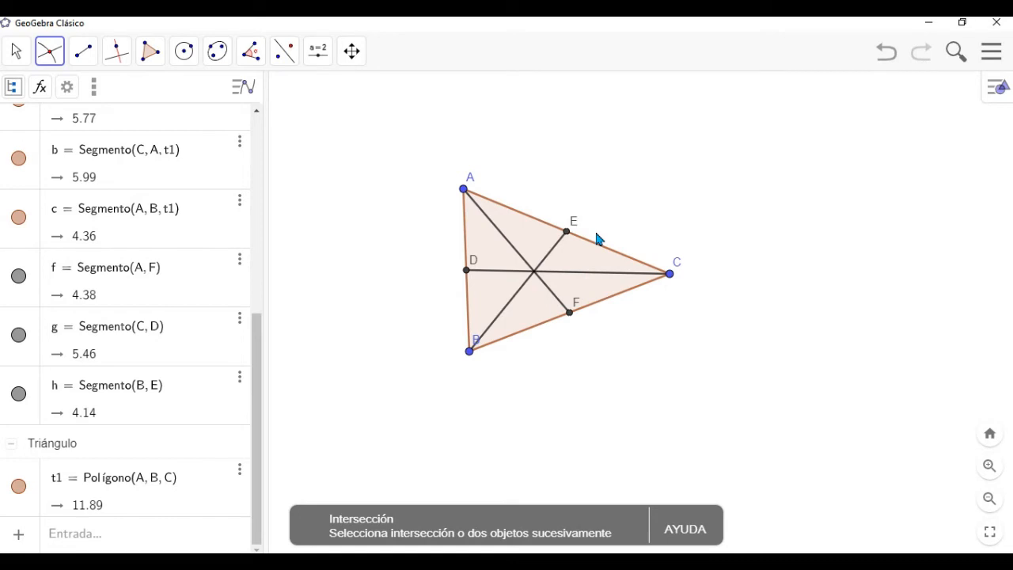
click(601, 281)
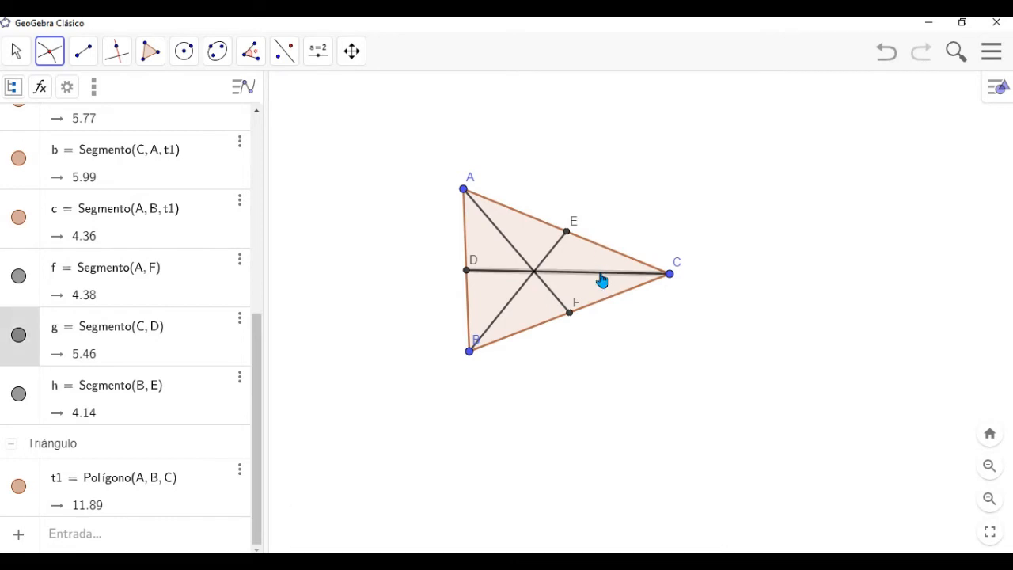
click(554, 252)
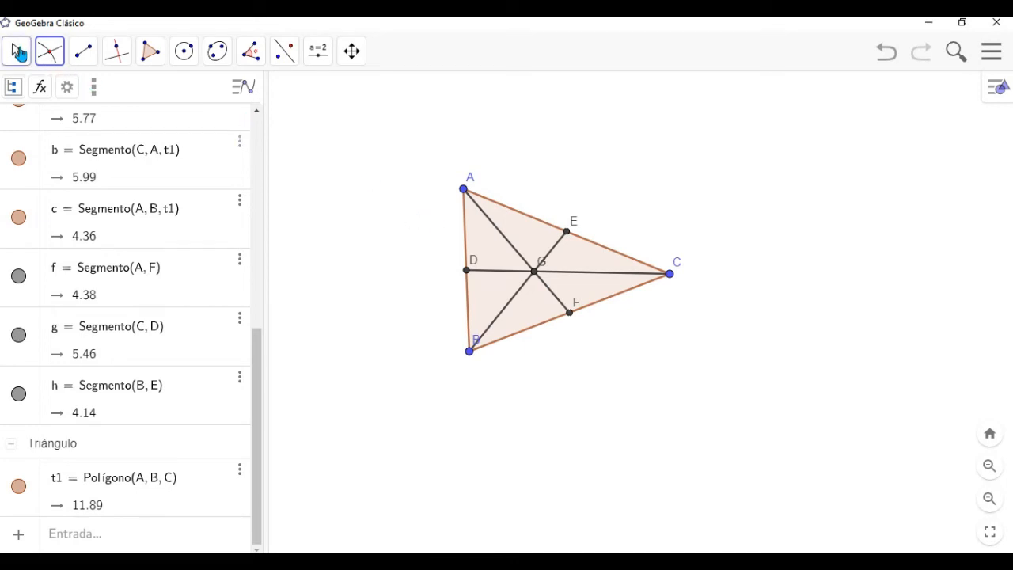
- Rename the intersection point of the medians as Baricentro
click(17, 53)
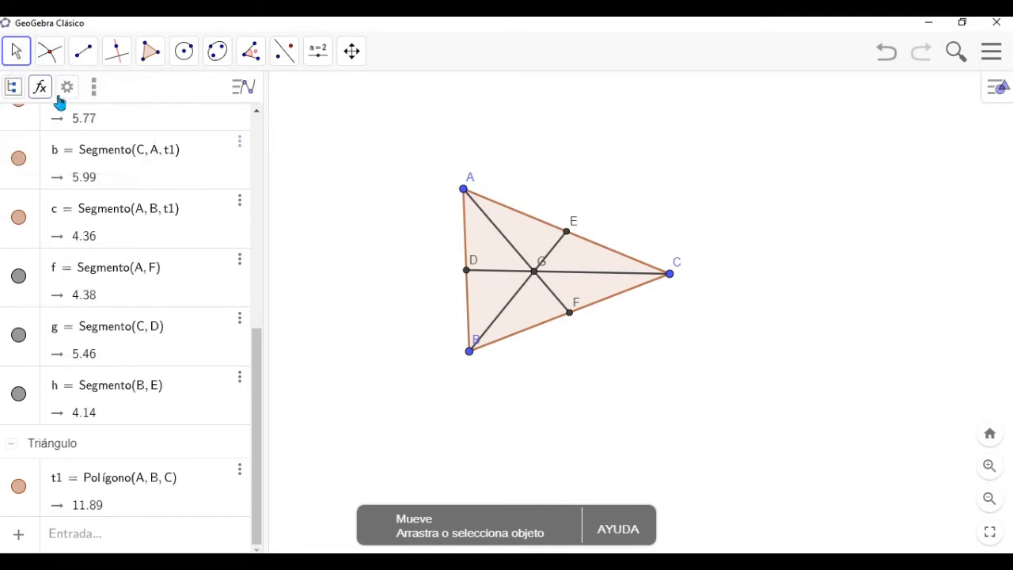
right_click(535, 279)
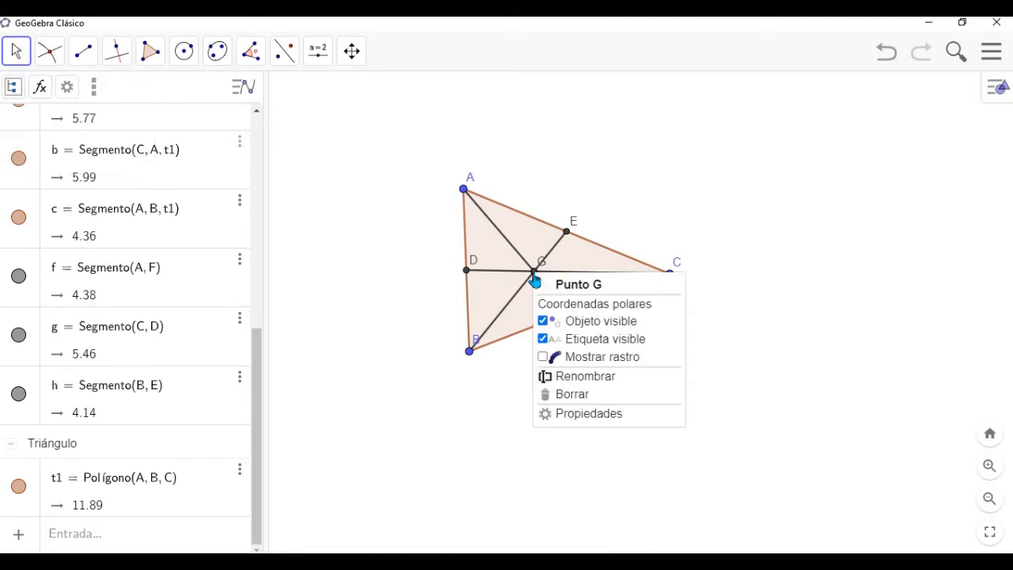
click(568, 376)
key(BackSpace)
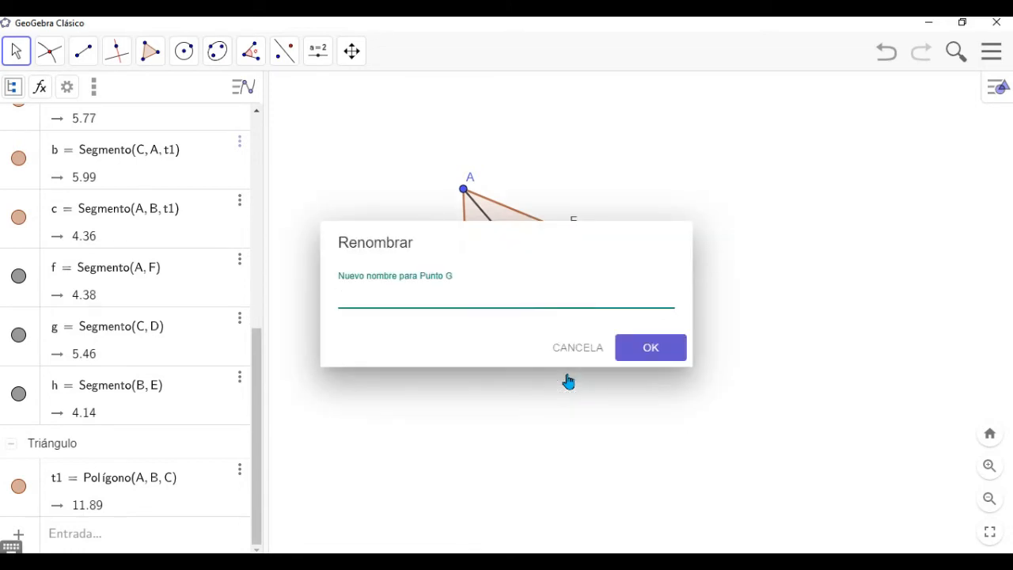
text(Baricentro)
click(676, 352)
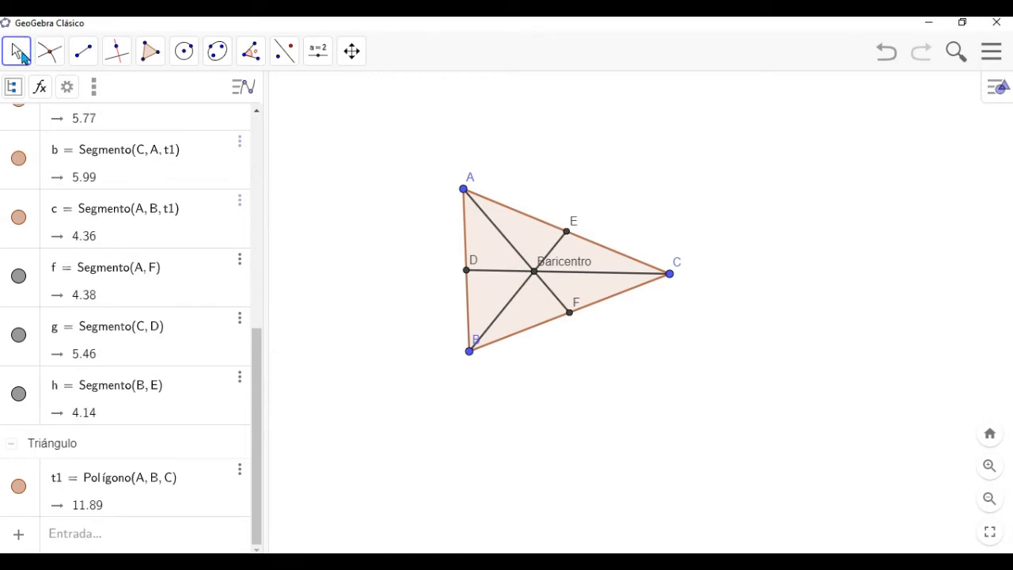
- Sort the algebra list by dependency and bring its free objects into view
click(22, 63)
click(46, 105)
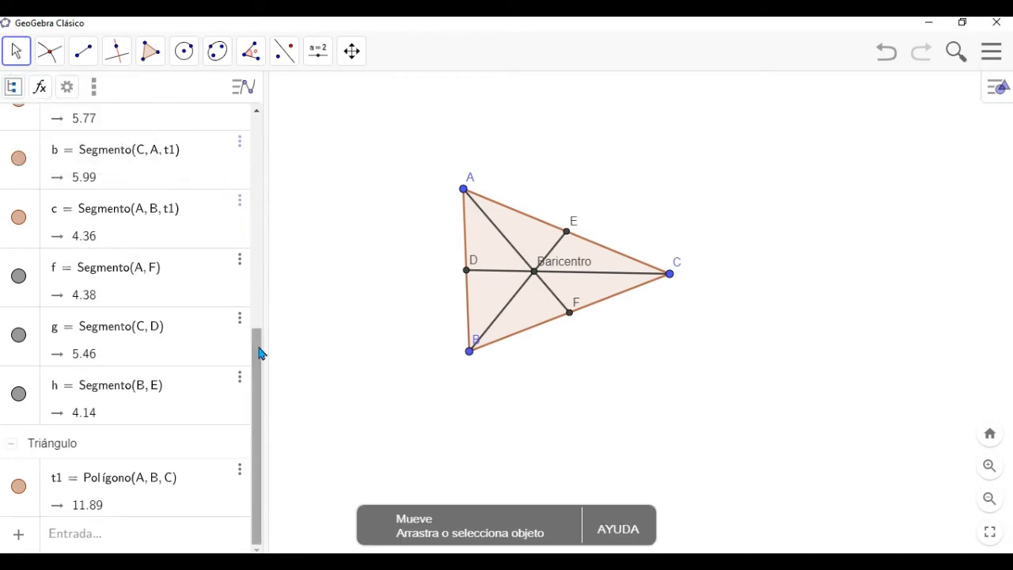
drag(260, 354, 256, 124)
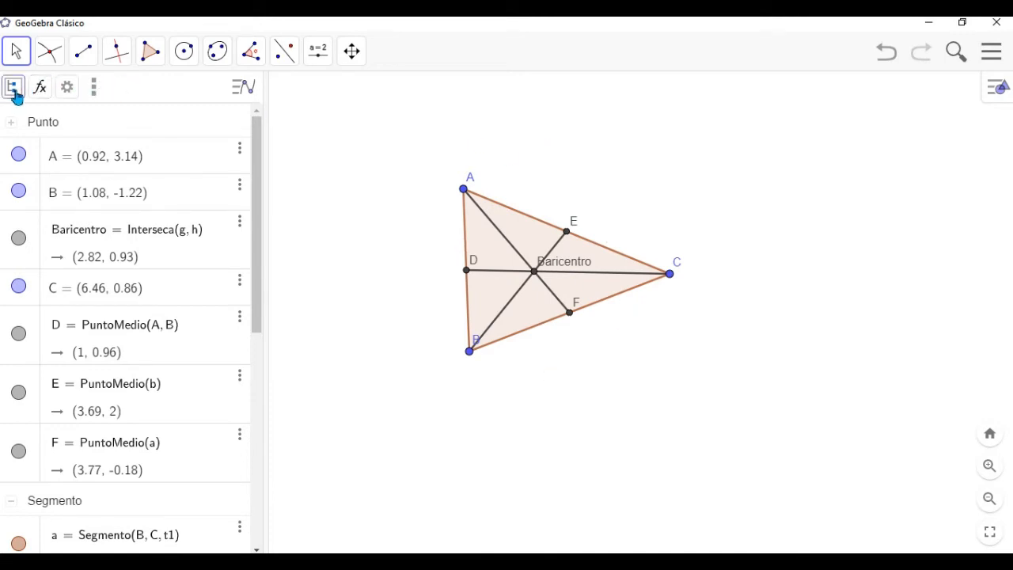
click(14, 88)
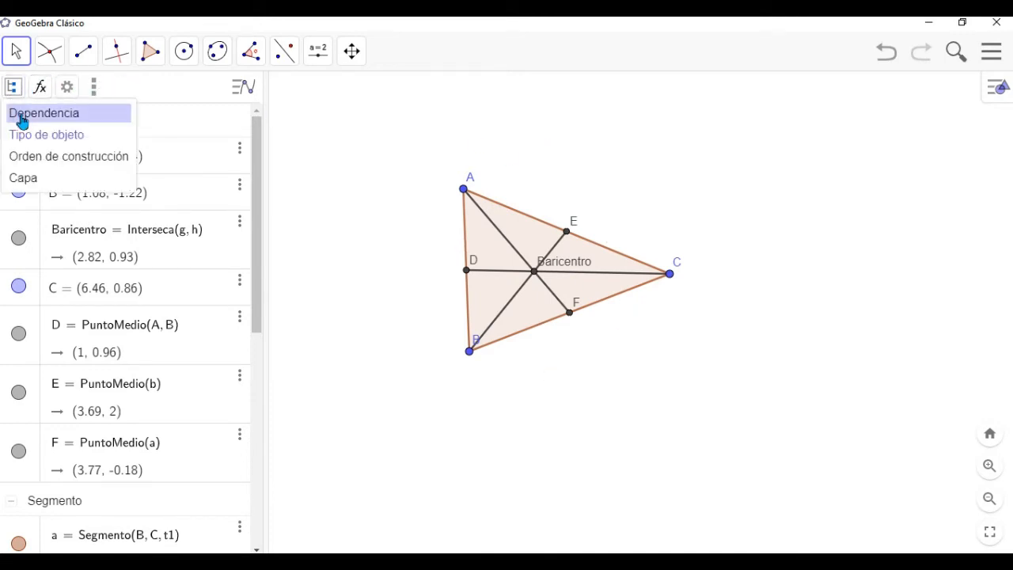
click(22, 117)
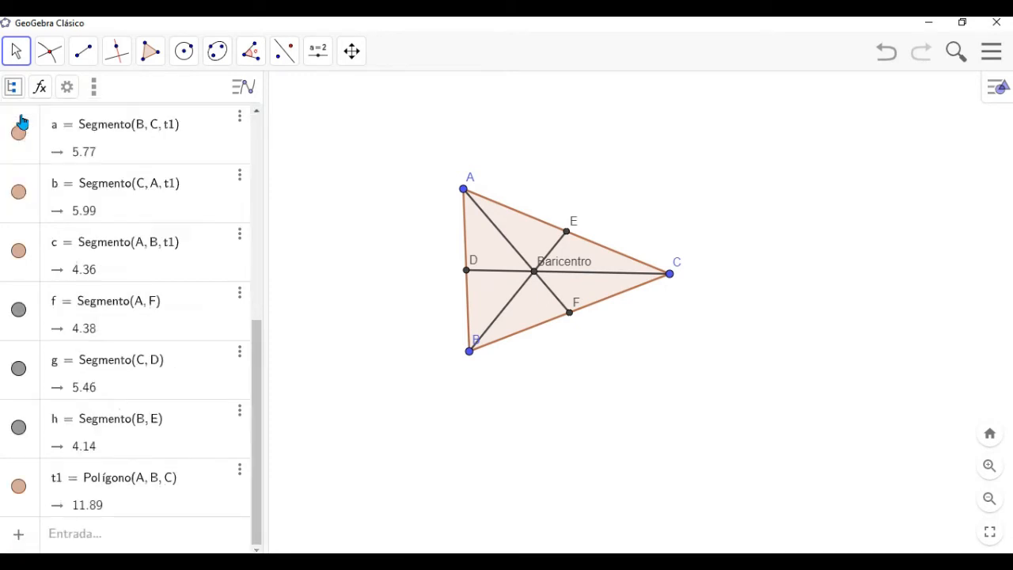
drag(259, 353, 266, 111)
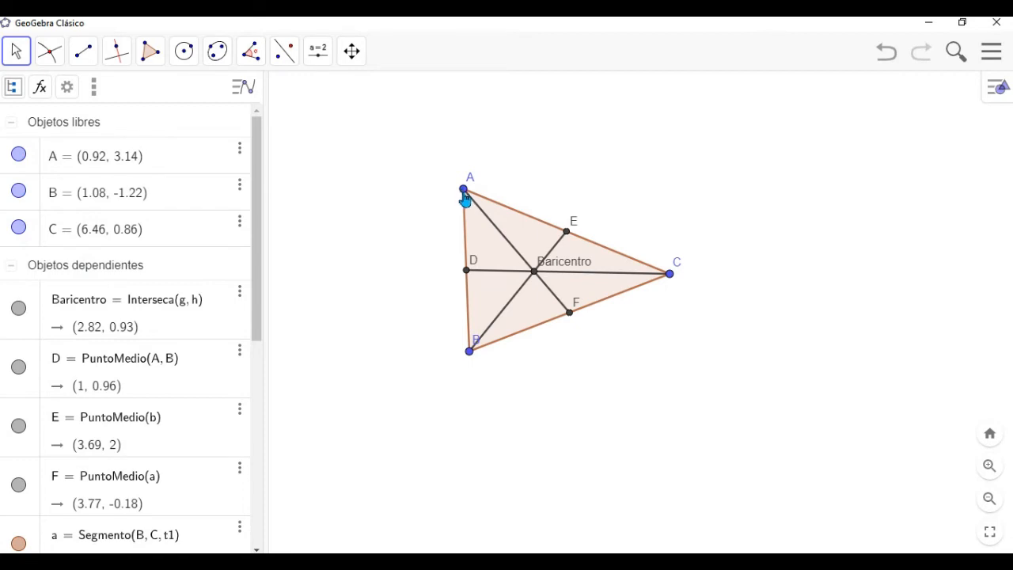
- Reshape the triangle by moving A to about (0.1, 3.22), B to about (0.02, -2.72) and C to about (9.28, -0.8)
drag(464, 197, 435, 188)
drag(471, 360, 430, 408)
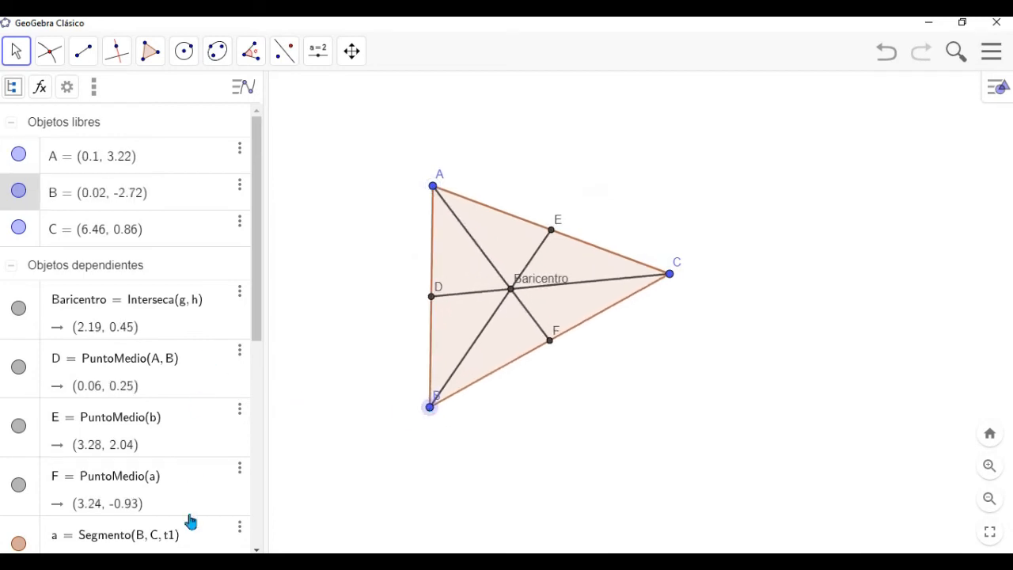
click(669, 276)
drag(670, 275, 854, 156)
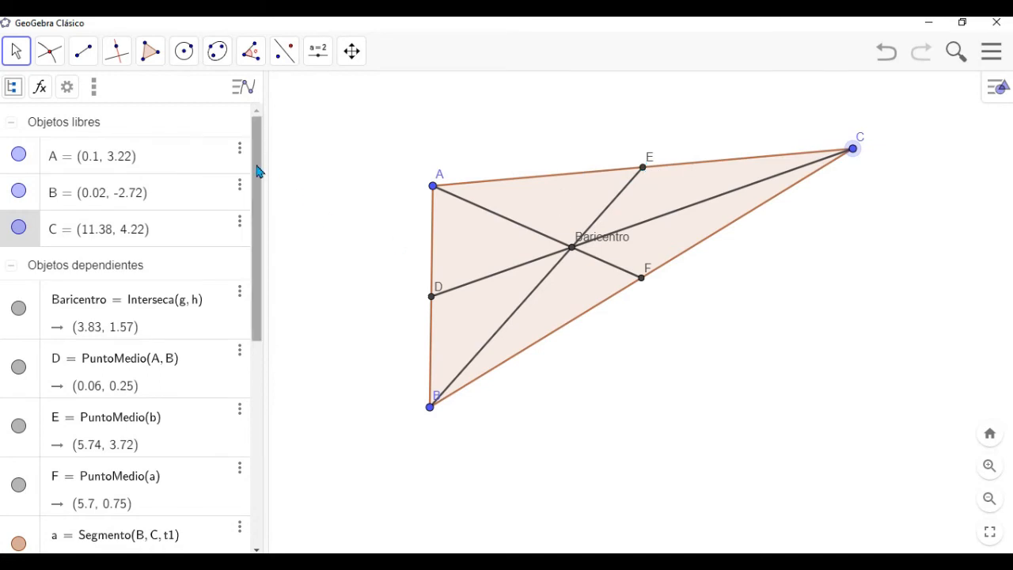
drag(261, 169, 252, 92)
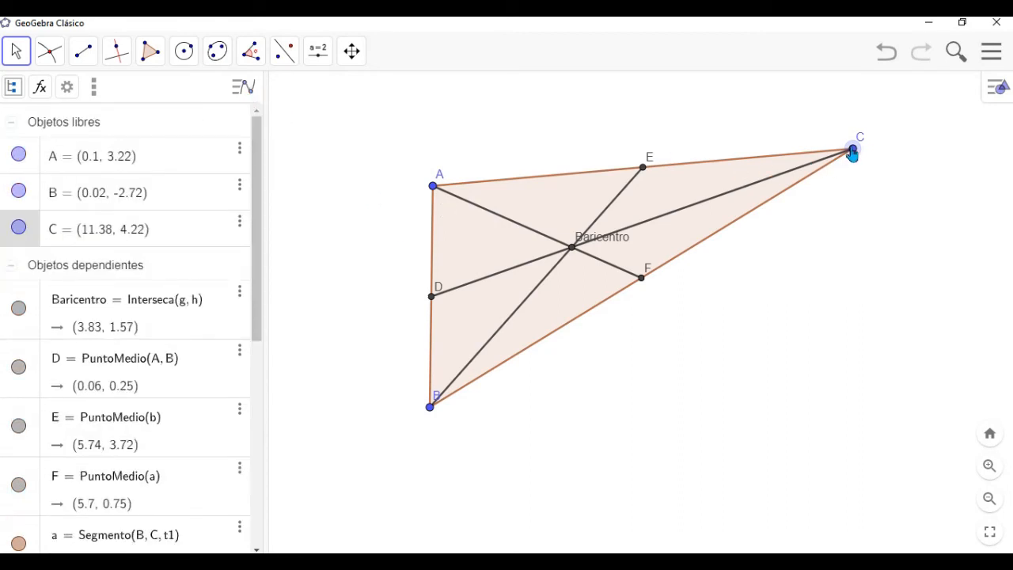
drag(853, 152, 776, 342)
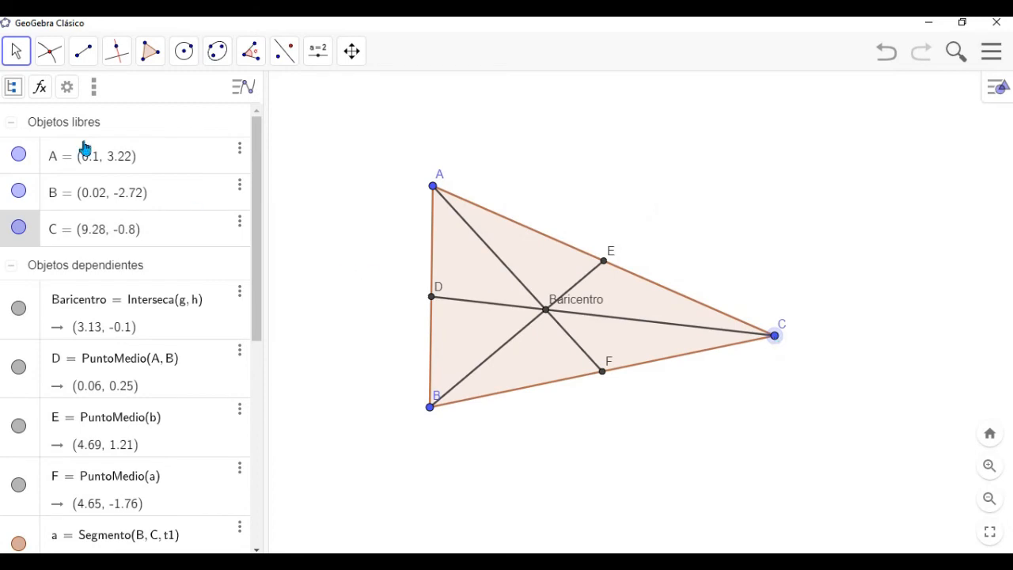
- Sort the algebra list by object type again
click(14, 91)
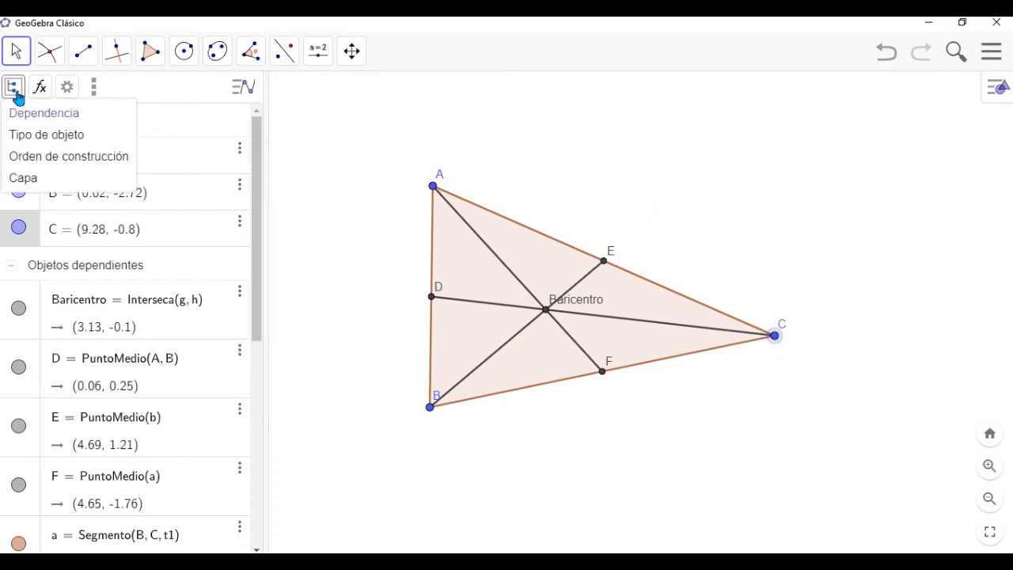
click(20, 138)
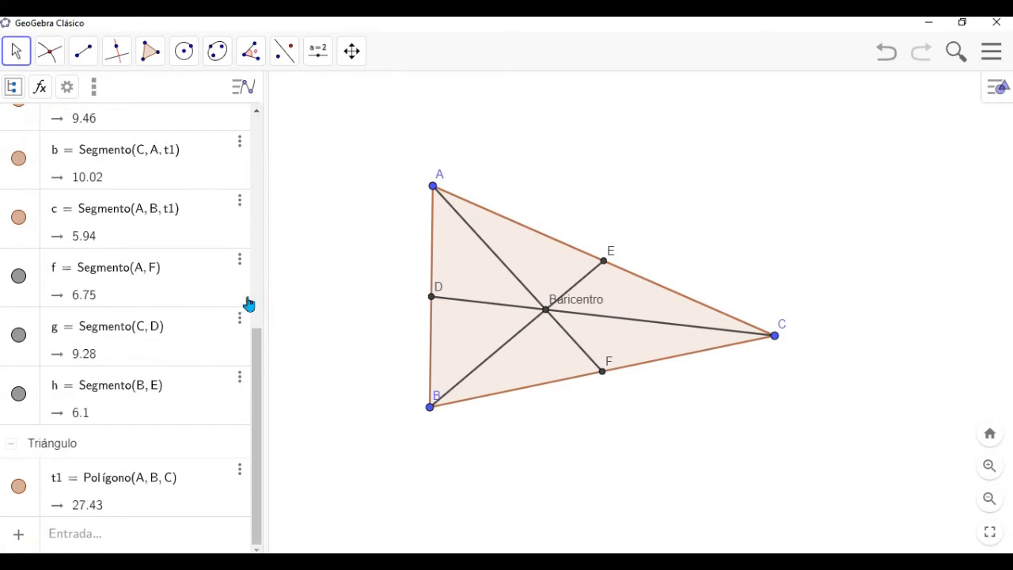
drag(260, 357, 255, 416)
- Measure the distances from A to Baricentro and from Baricentro to F with the Distance or Length tool
click(261, 66)
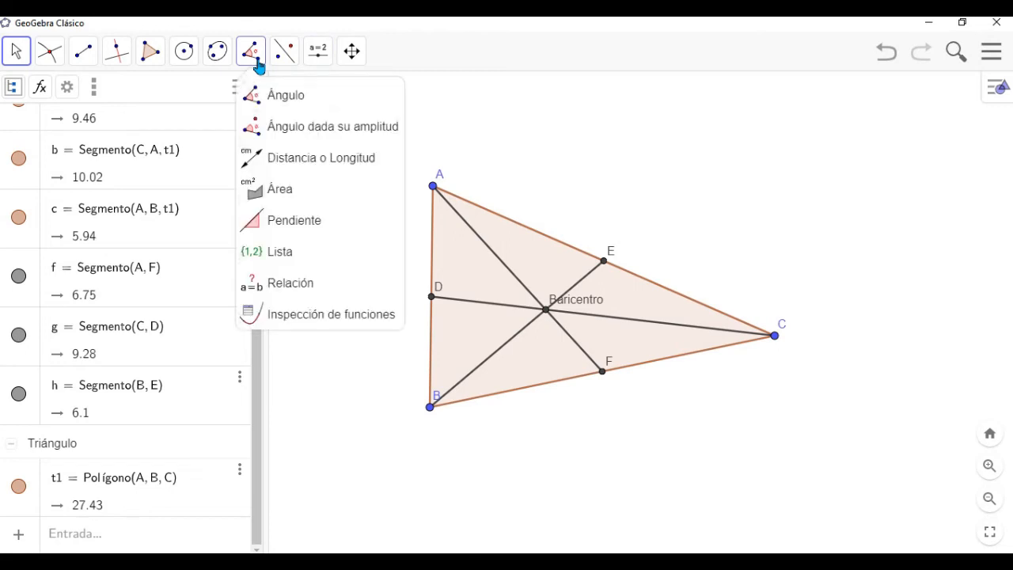
click(331, 161)
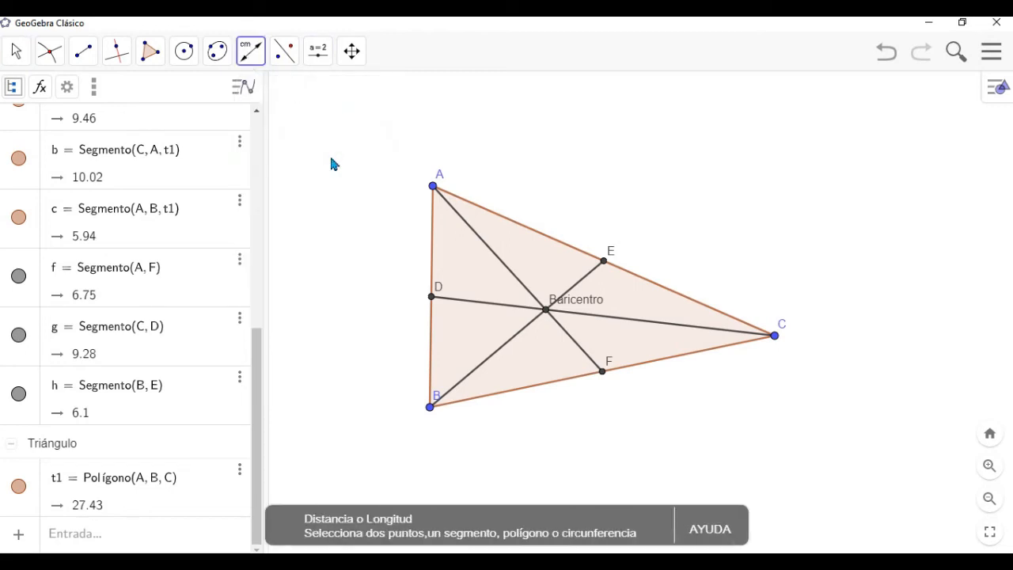
click(433, 189)
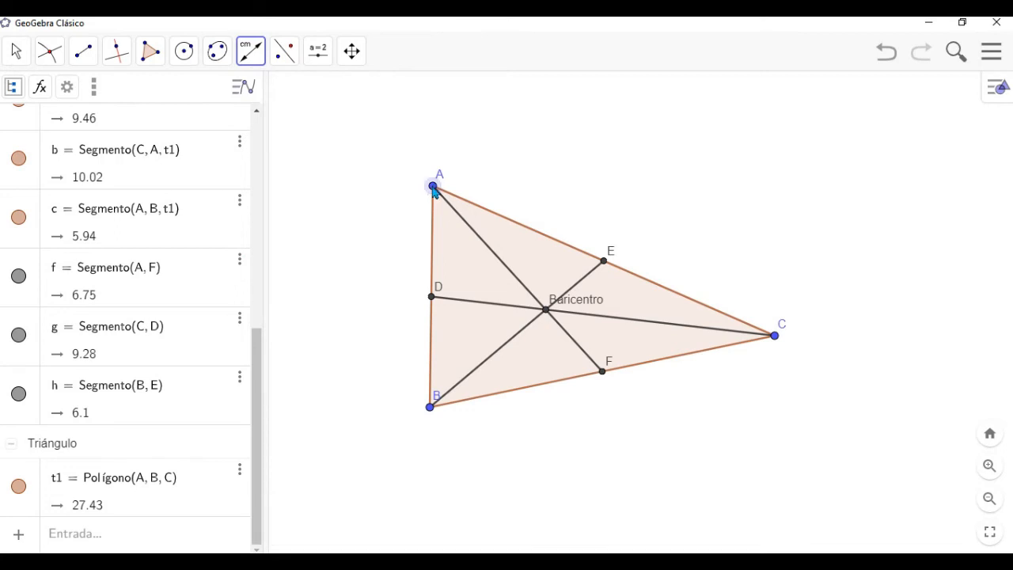
click(548, 317)
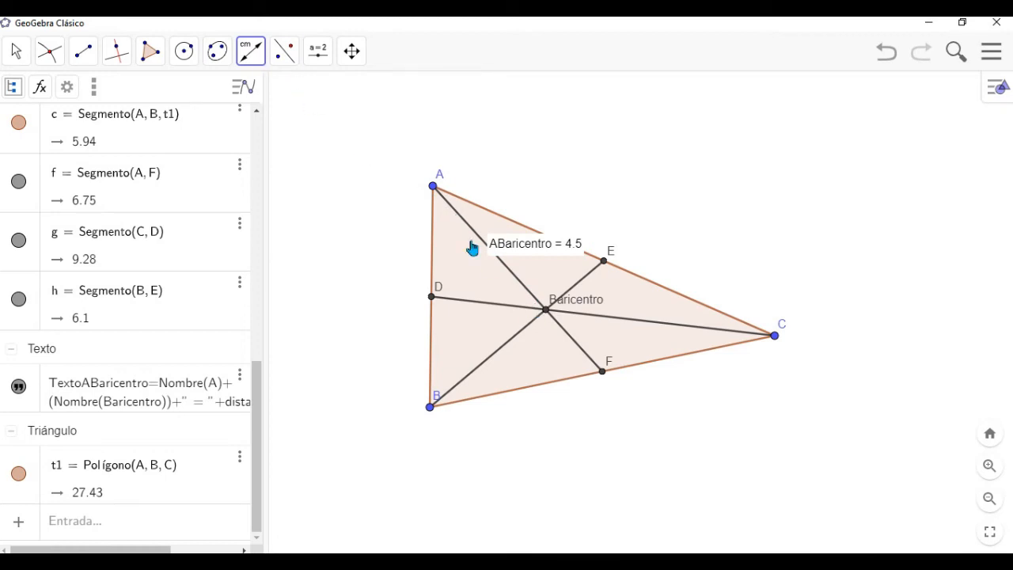
click(546, 311)
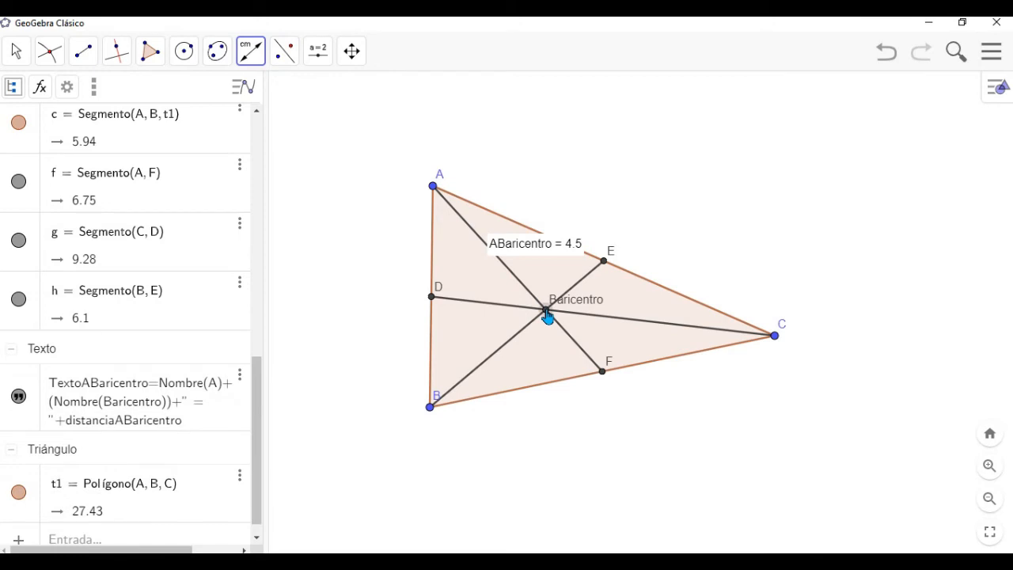
click(603, 373)
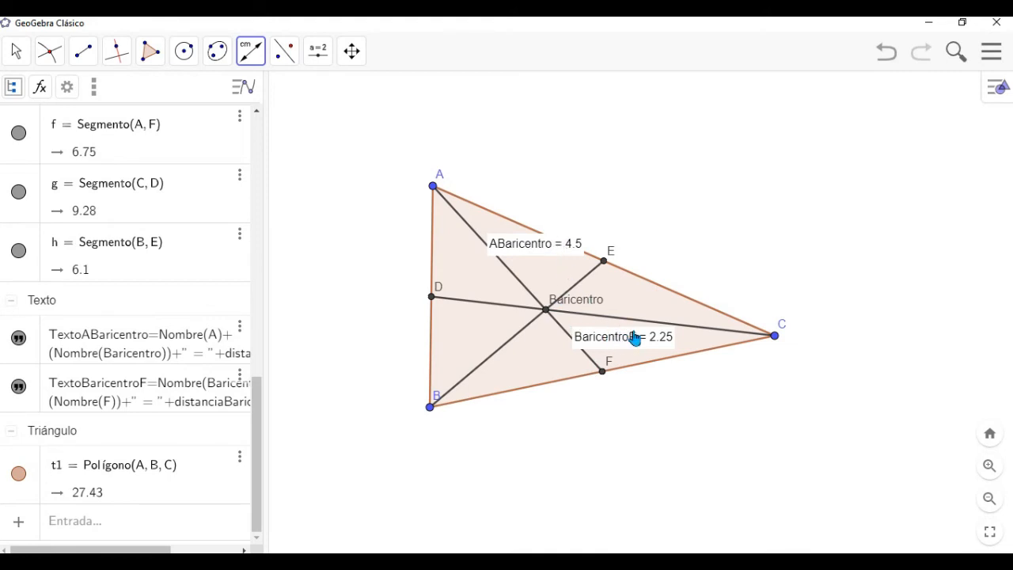
- Reshape the measured triangle by moving vertex C slightly up and inward and vertex A up and toward C
click(15, 52)
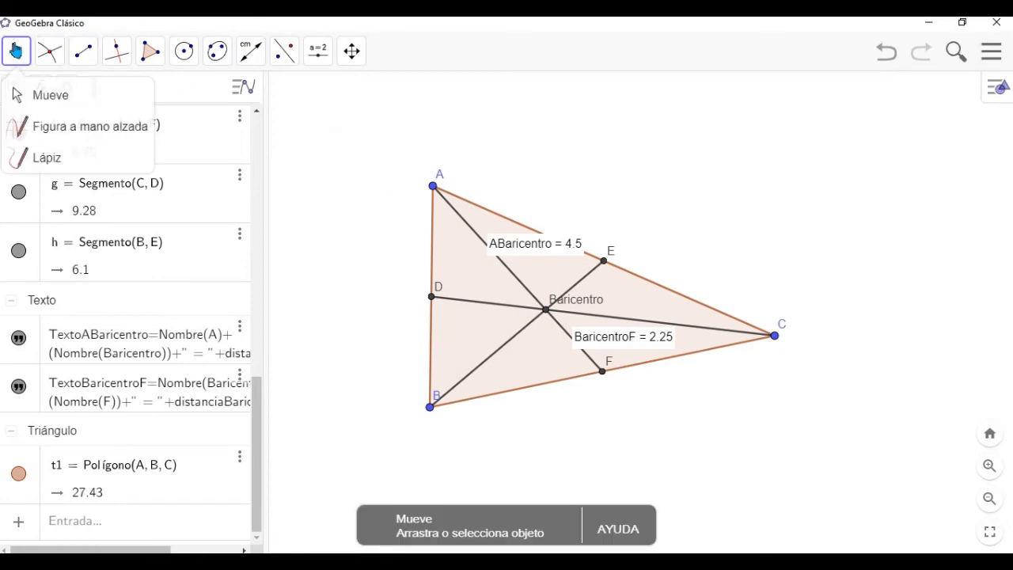
click(36, 95)
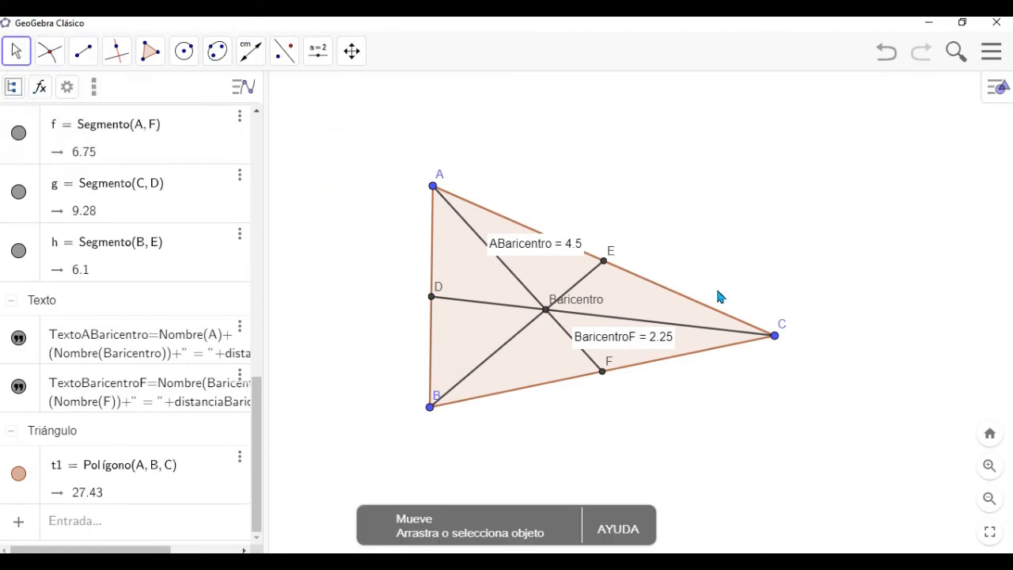
drag(776, 340, 669, 314)
drag(712, 250, 736, 287)
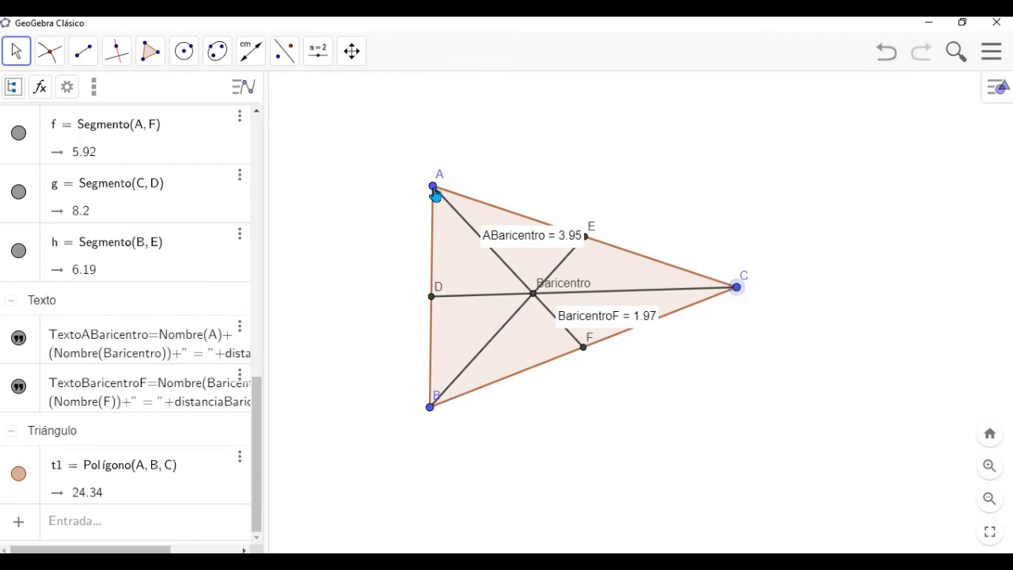
drag(433, 187, 504, 141)
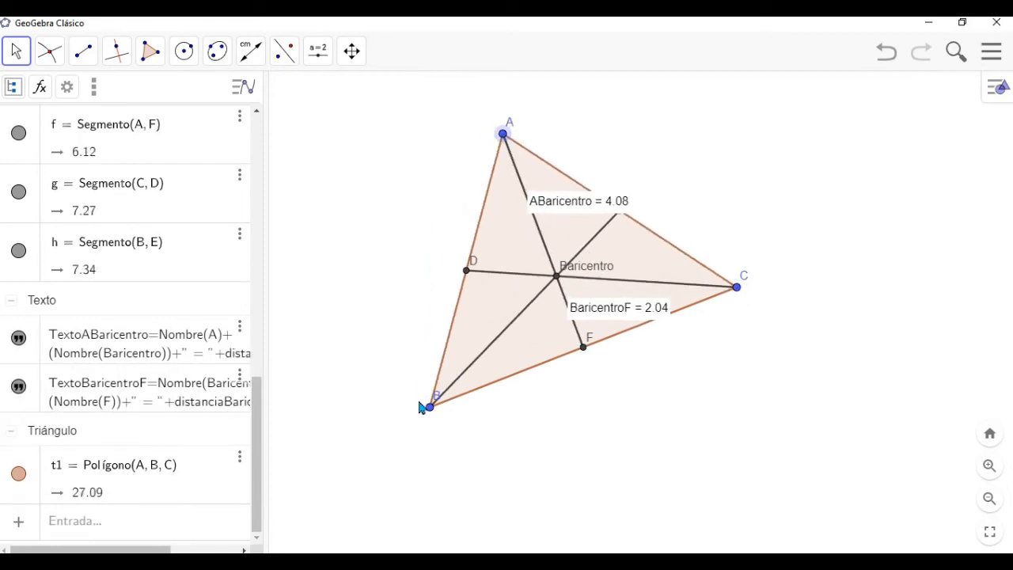
- Move vertex B to about (0.18, -3.14) and rename the centroid point Baricentro as G
mouse_move(430, 406)
mouse_down()
mouse_move(515, 372)
mouse_move(402, 330)
mouse_move(411, 424)
mouse_move(436, 425)
mouse_up()
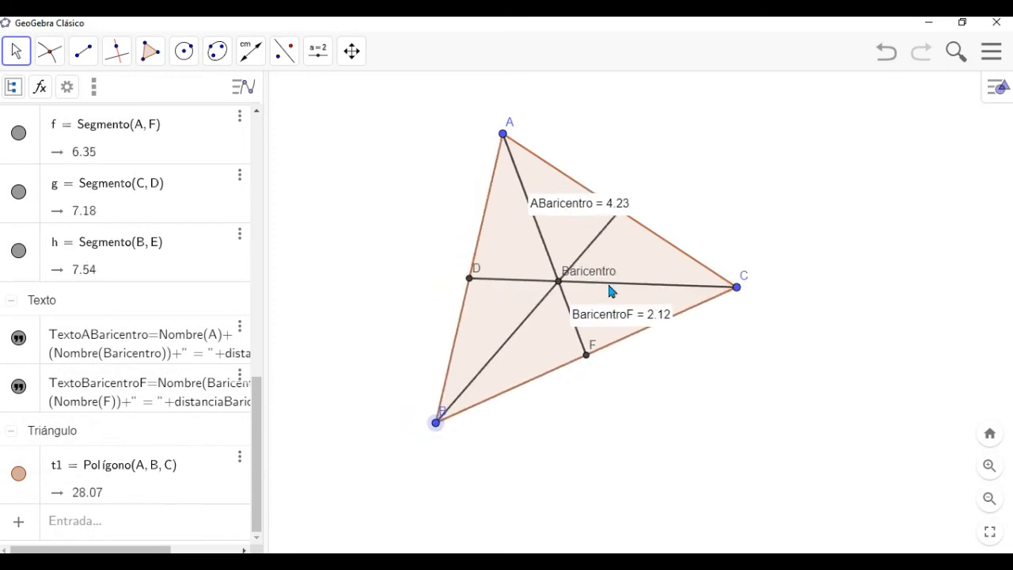
right_click(558, 288)
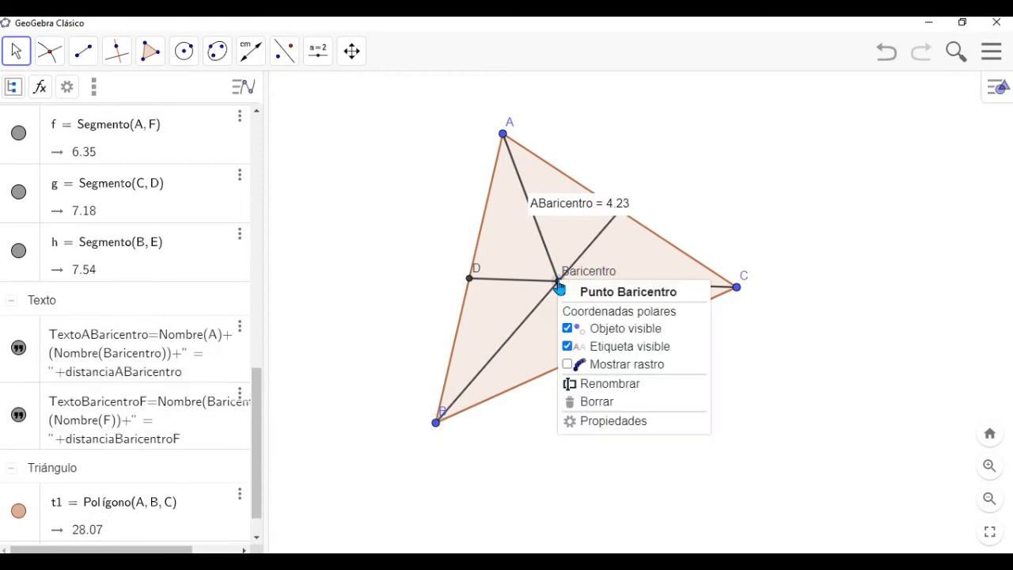
click(590, 385)
key(BackSpace)
key(BackSpace)
key(BackSpace)
key(BackSpace)
key(BackSpace)
key(BackSpace)
key(BackSpace)
key(BackSpace)
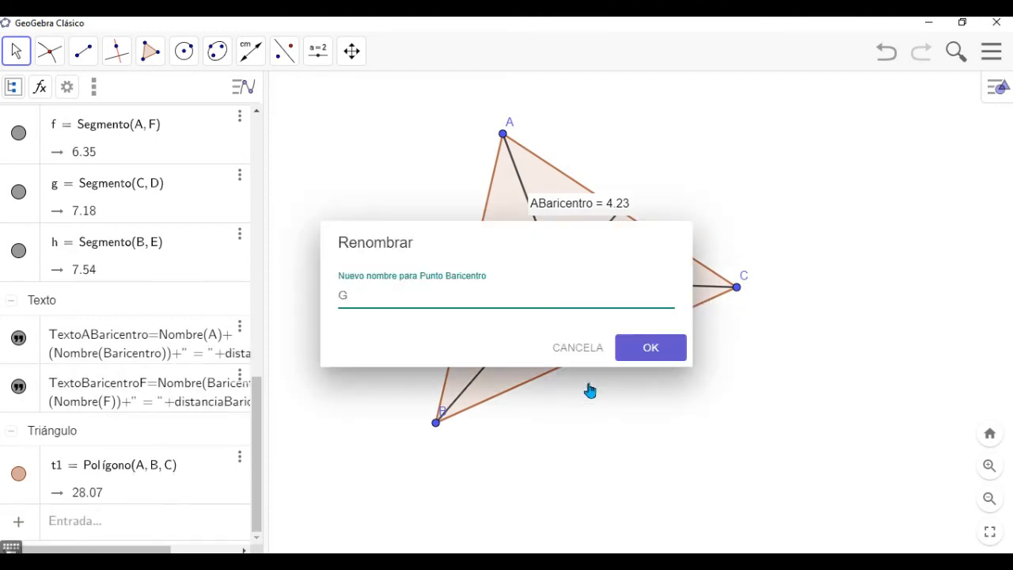
click(629, 352)
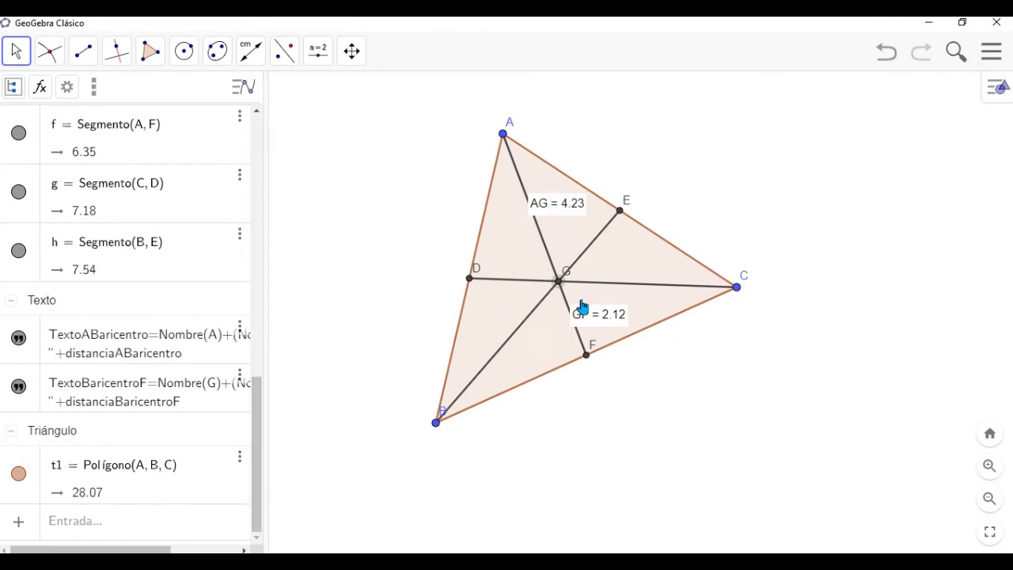
- Add the ratio AG/GF as a new entry in the algebra list and check it among the numbers
click(103, 523)
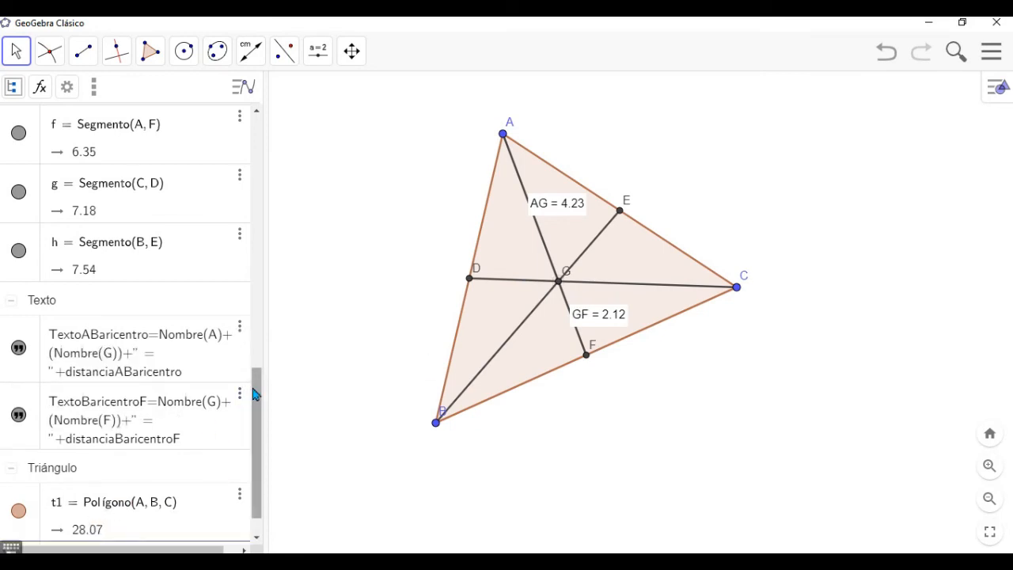
drag(256, 393, 255, 460)
click(92, 529)
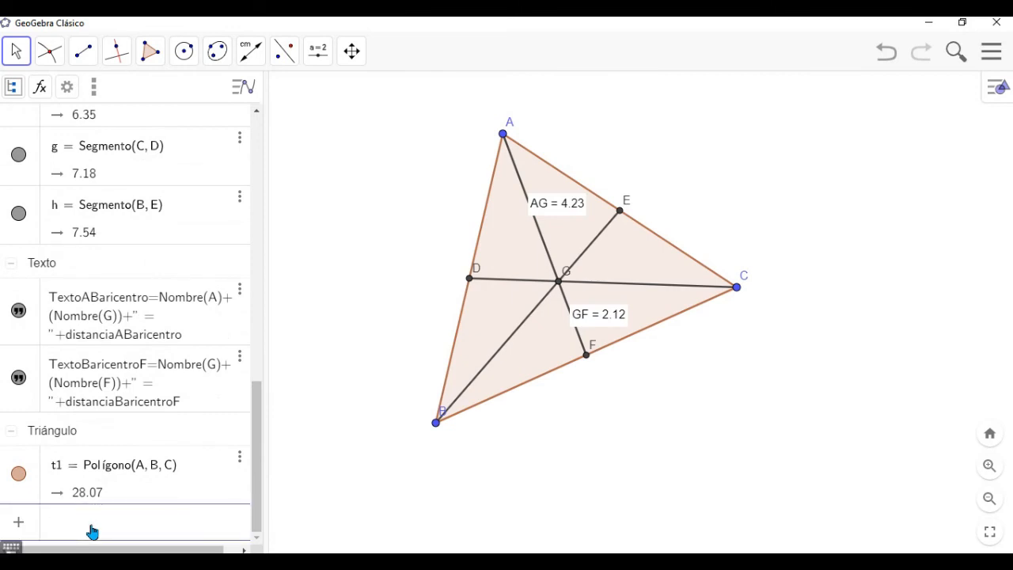
text(AG)
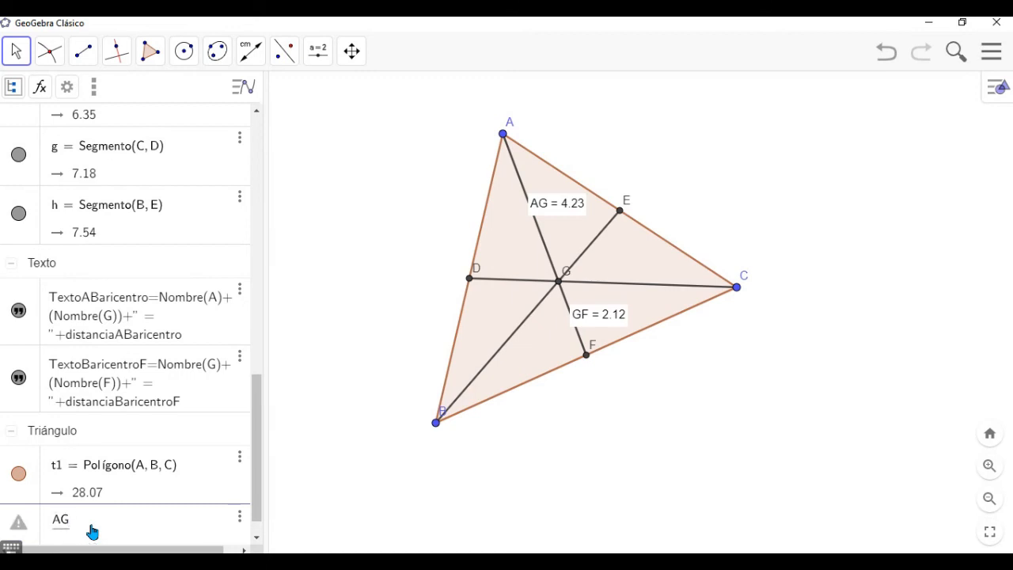
text(GF)
key(Return)
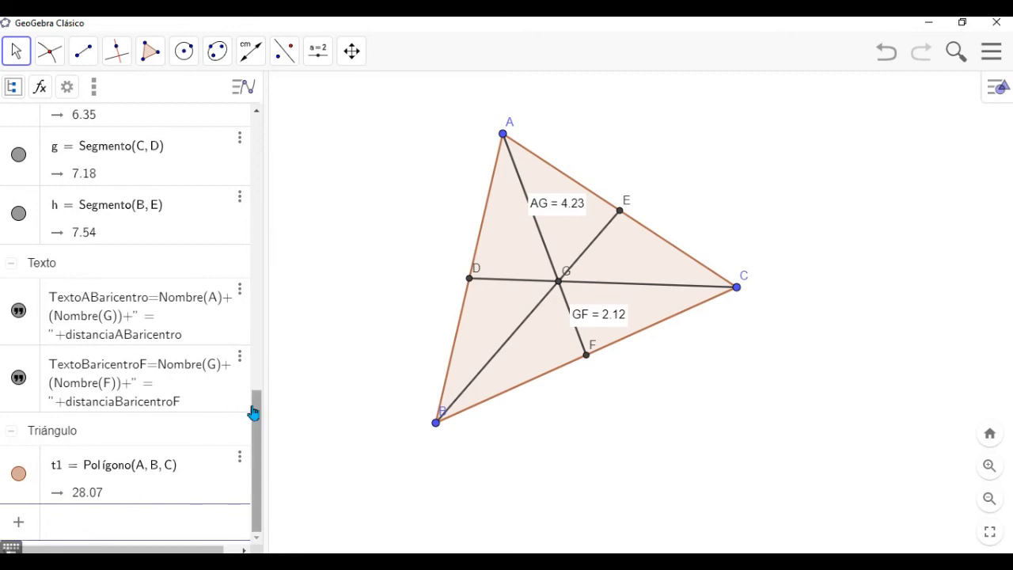
drag(256, 406, 271, 151)
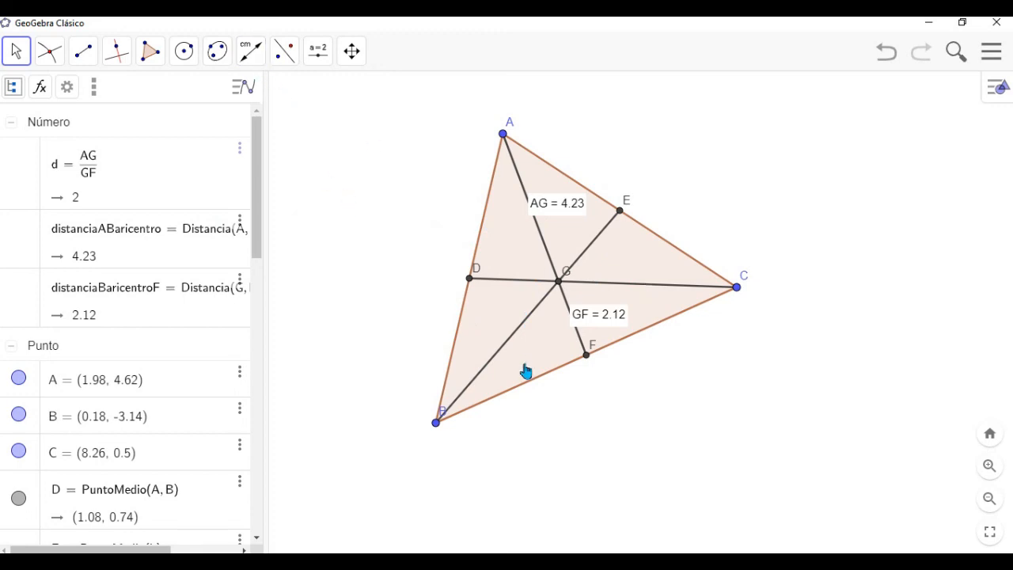
- Measure the distances from B to G and from G to E with the Distance or Length tool
click(251, 63)
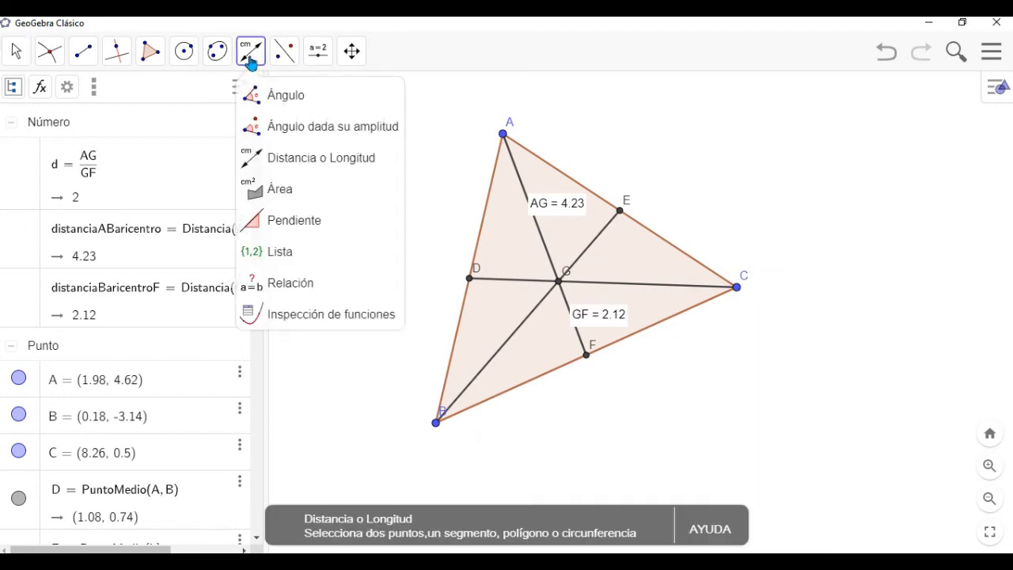
click(280, 164)
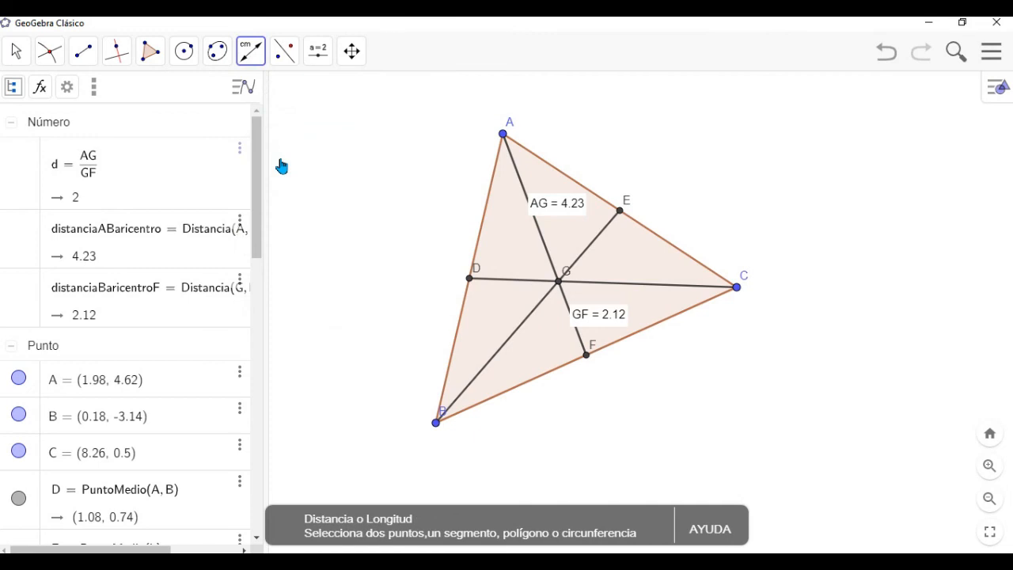
click(436, 424)
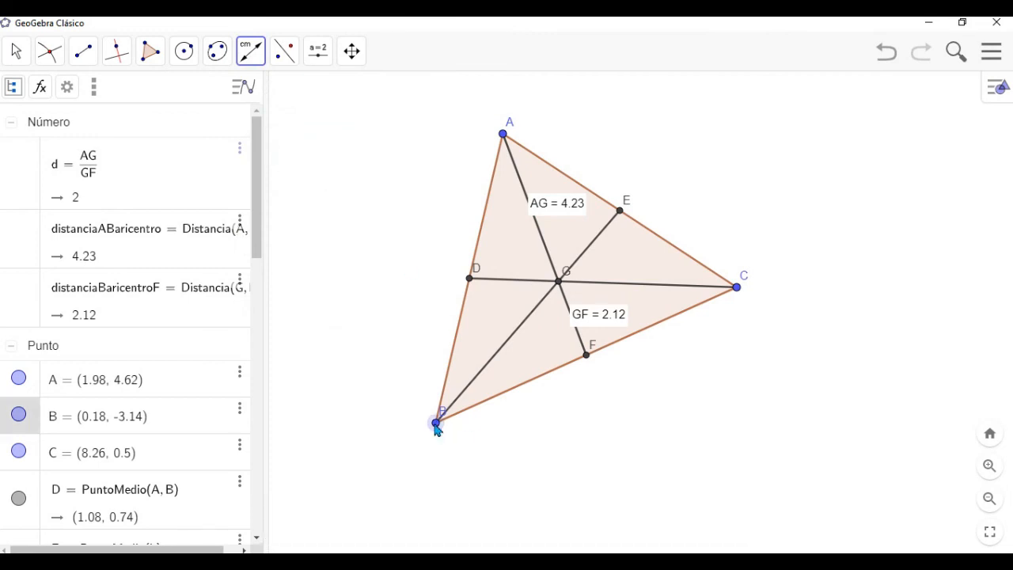
click(561, 289)
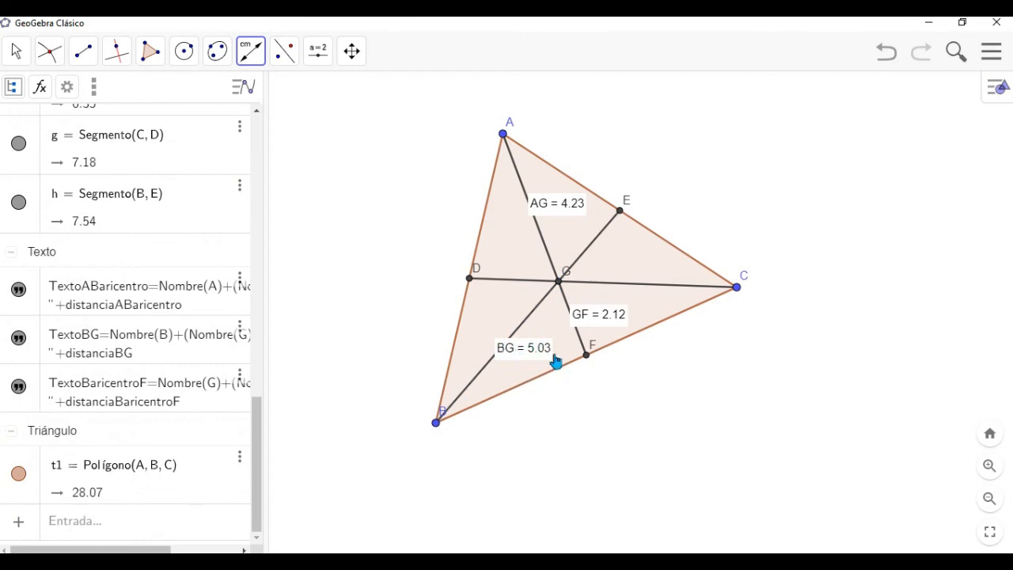
click(560, 283)
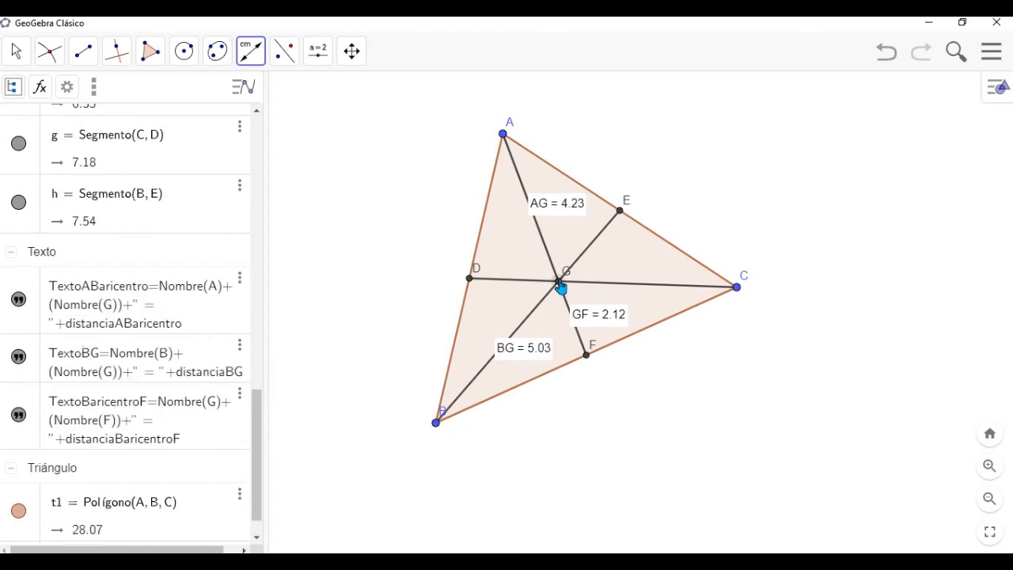
click(620, 212)
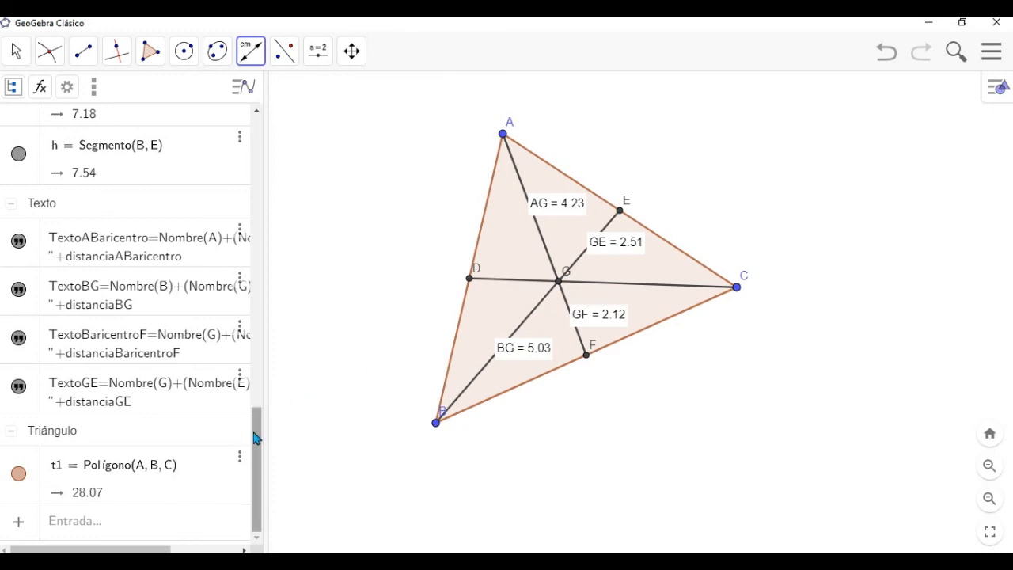
- Add the ratio BG/GE as a new entry in the algebra list and compare it with the AG/GF ratio
drag(256, 443, 248, 464)
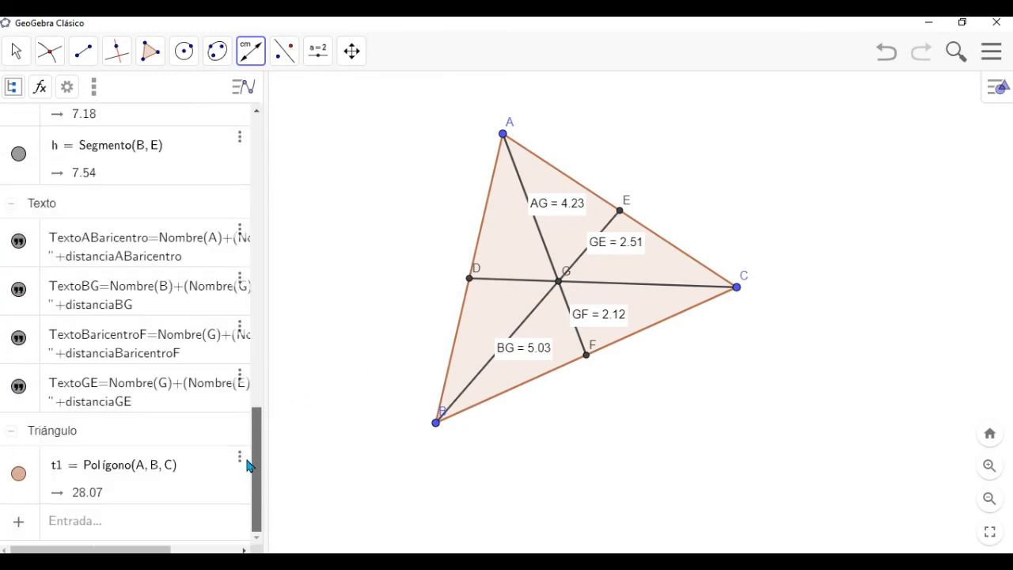
click(71, 535)
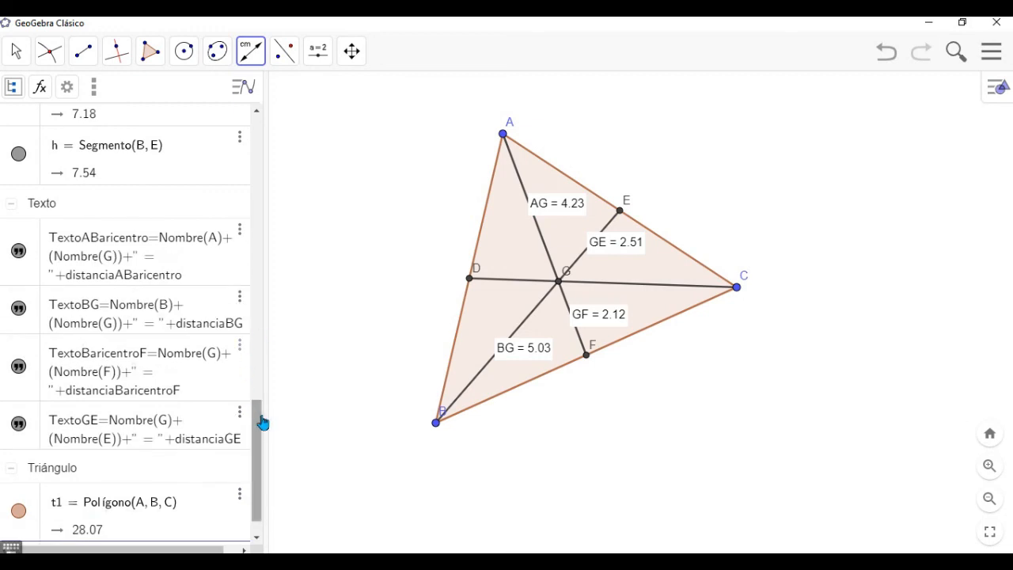
drag(260, 423, 260, 519)
click(133, 531)
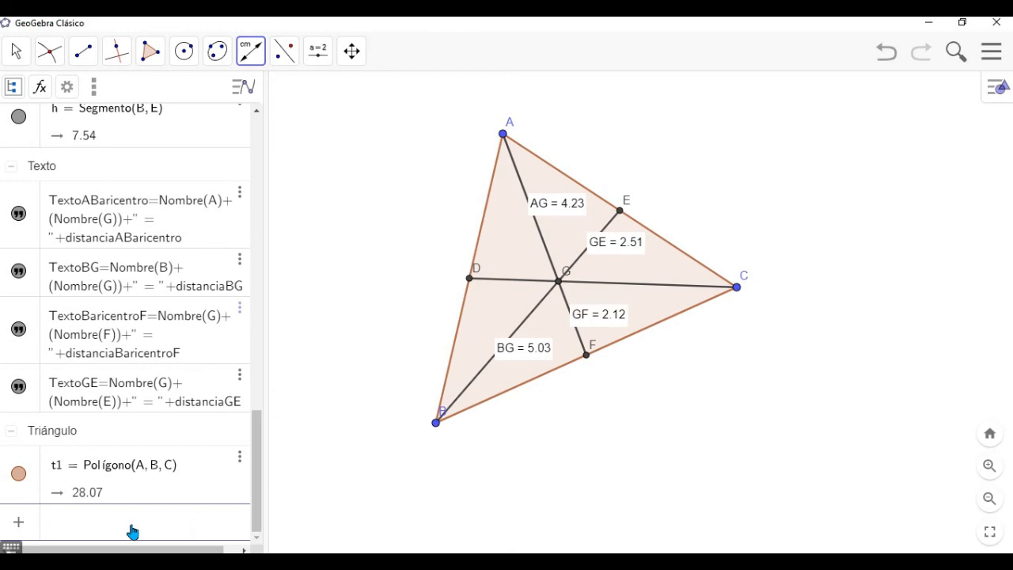
text(BG)
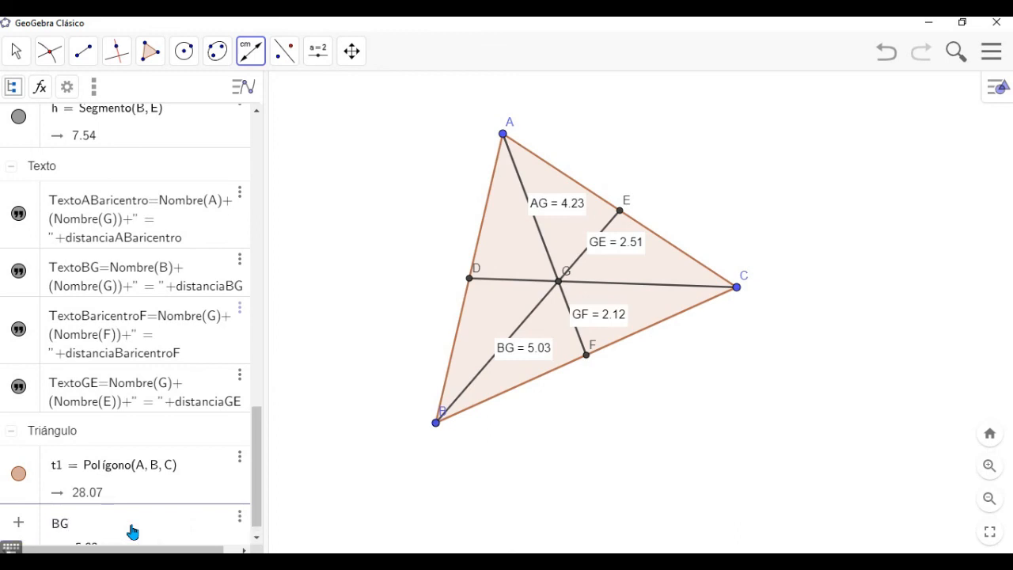
key(Return)
text(GE)
key(Return)
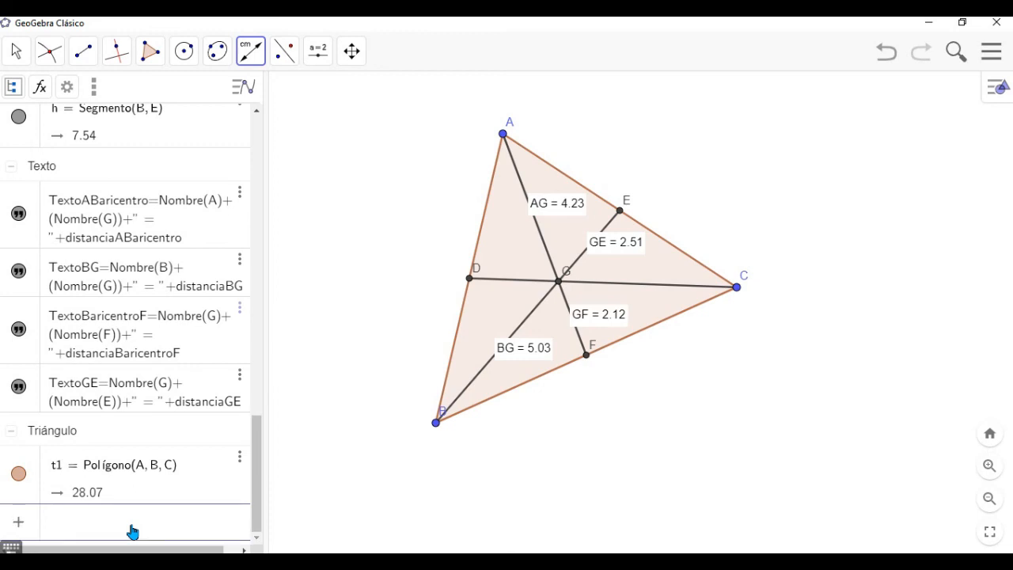
drag(255, 472, 254, 93)
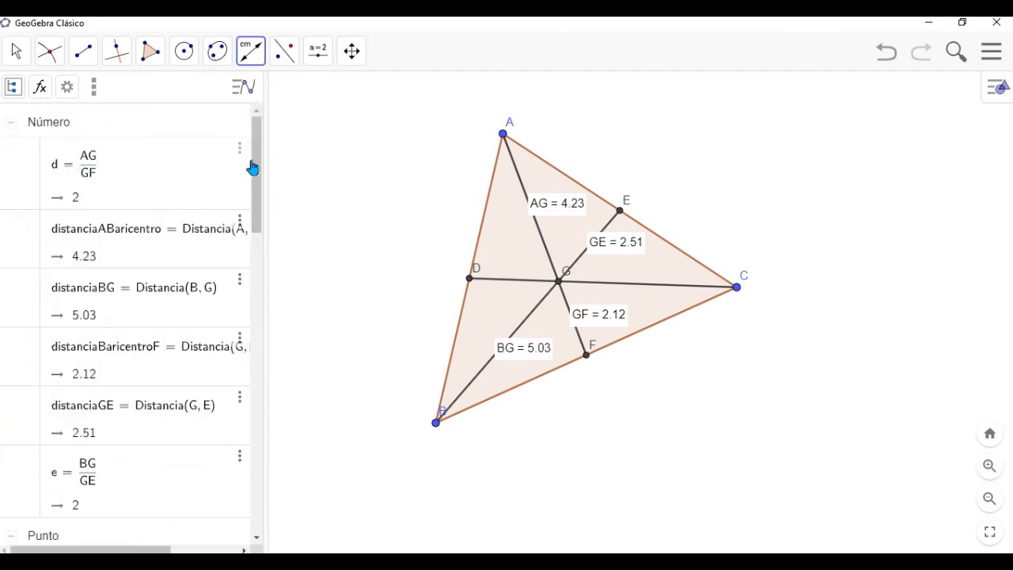
drag(254, 167, 259, 224)
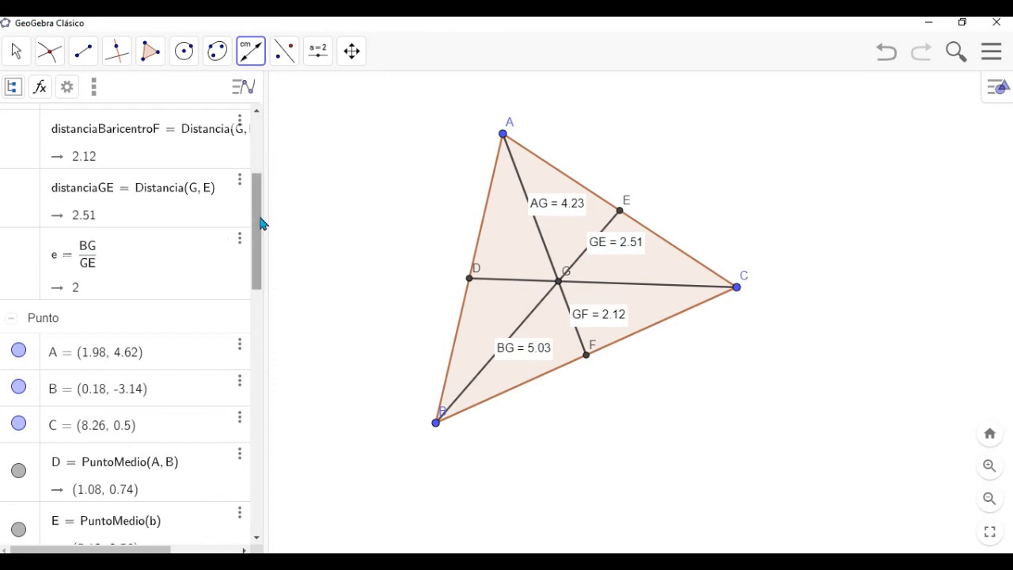
drag(261, 222, 260, 164)
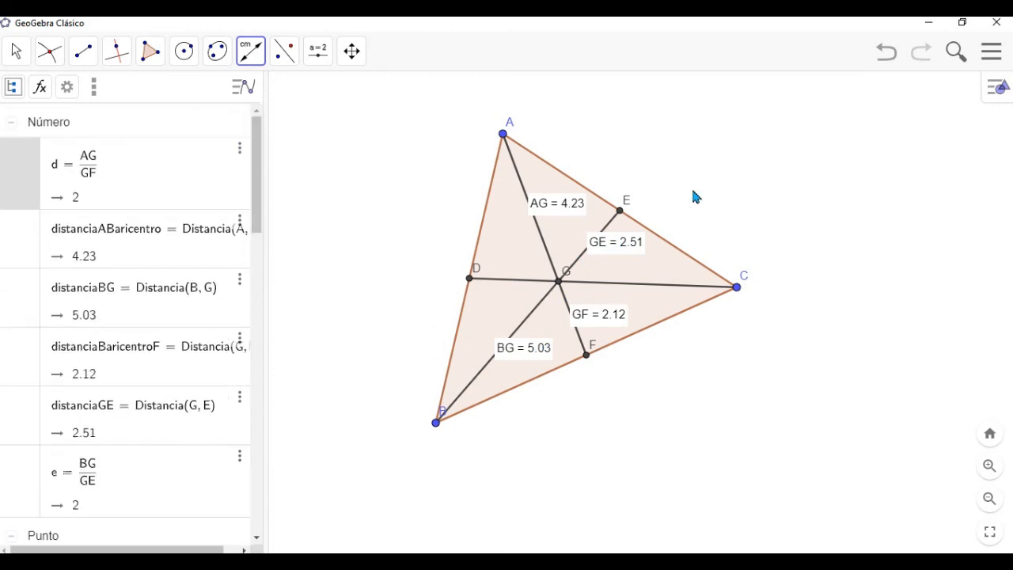